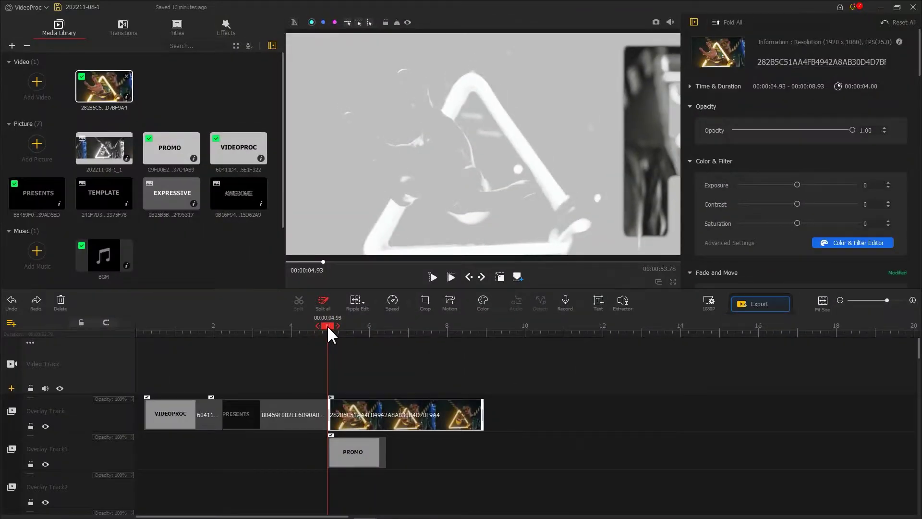
- Zoom the timeline in and split the neon clip at 6.36 s and 6.43 s
drag(329, 330, 390, 330)
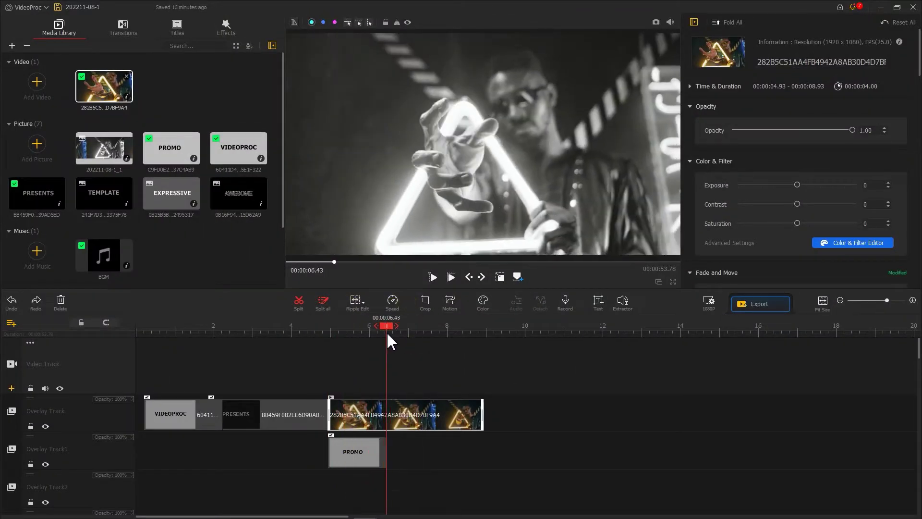
scroll(392, 338, up, 5)
drag(742, 330, 430, 331)
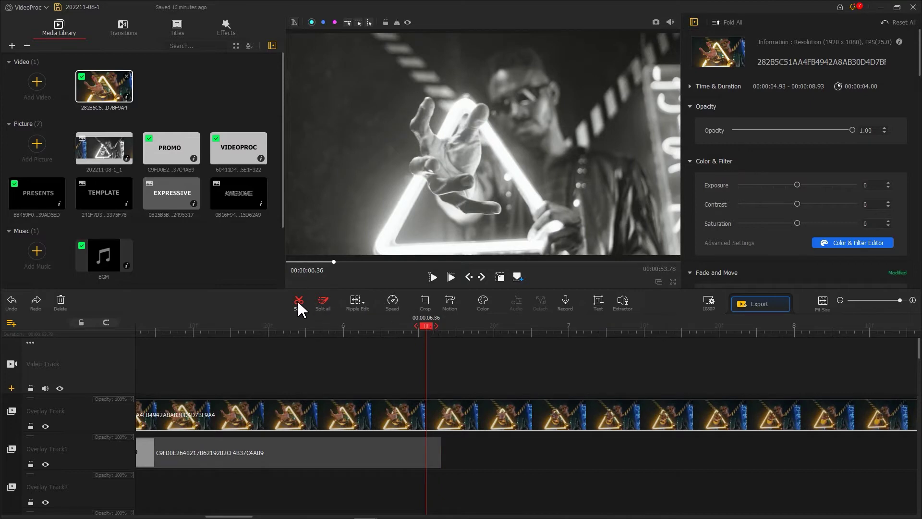
drag(430, 333, 446, 336)
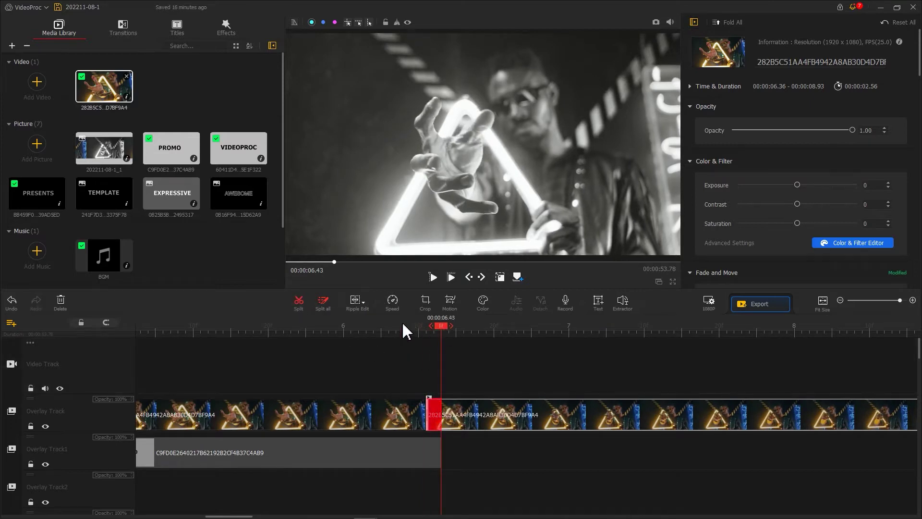
click(299, 301)
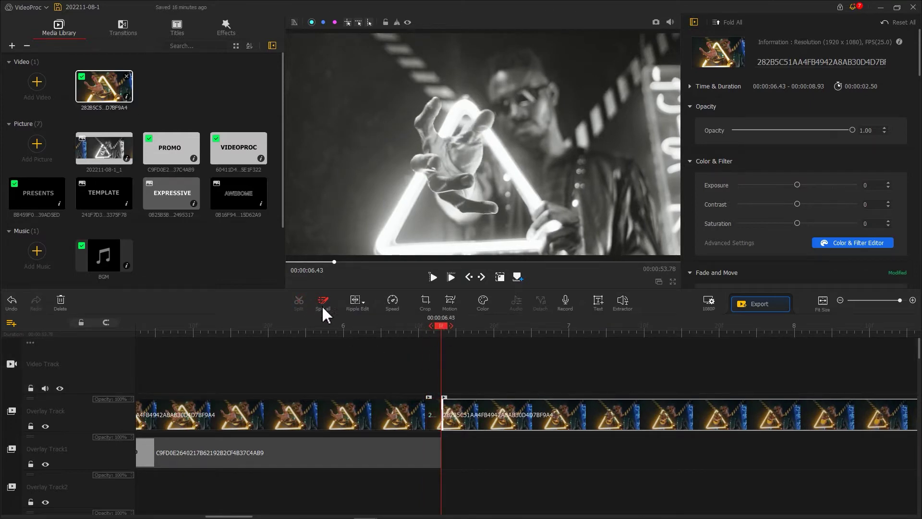
- Give the tiny slice a two-keyframe zoom-in motion, with a smaller frame at Keyframe 2
click(438, 410)
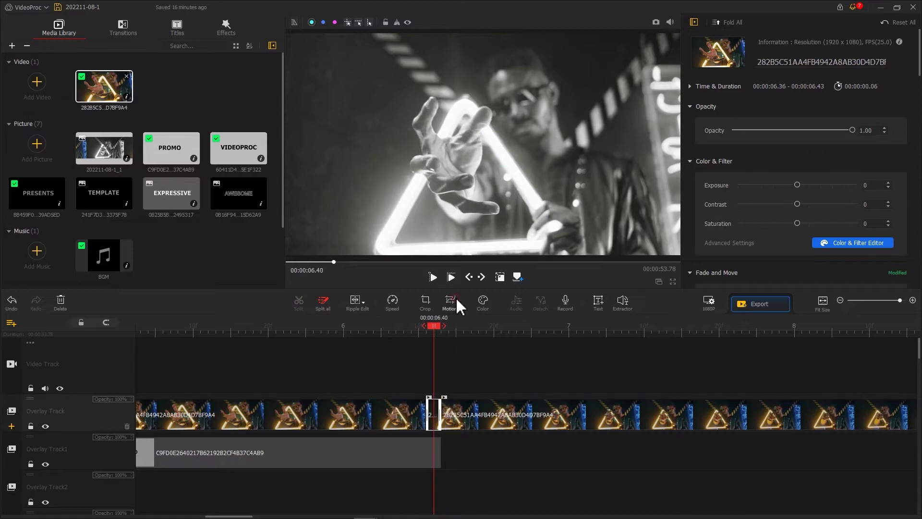
click(451, 301)
mouse_move(243, 200)
mouse_down()
mouse_move(207, 169)
mouse_move(298, 124)
mouse_up()
click(564, 292)
click(347, 292)
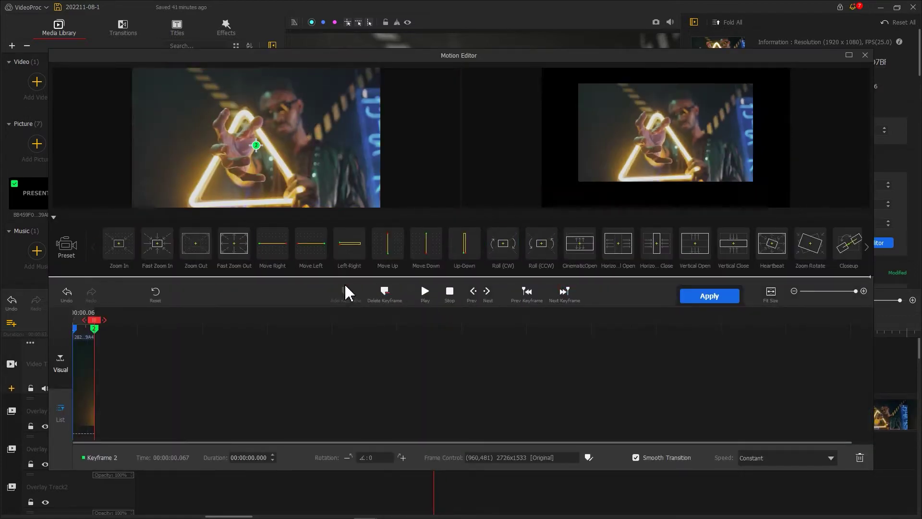
mouse_move(323, 161)
mouse_down()
mouse_move(305, 110)
mouse_move(380, 79)
mouse_up()
click(708, 295)
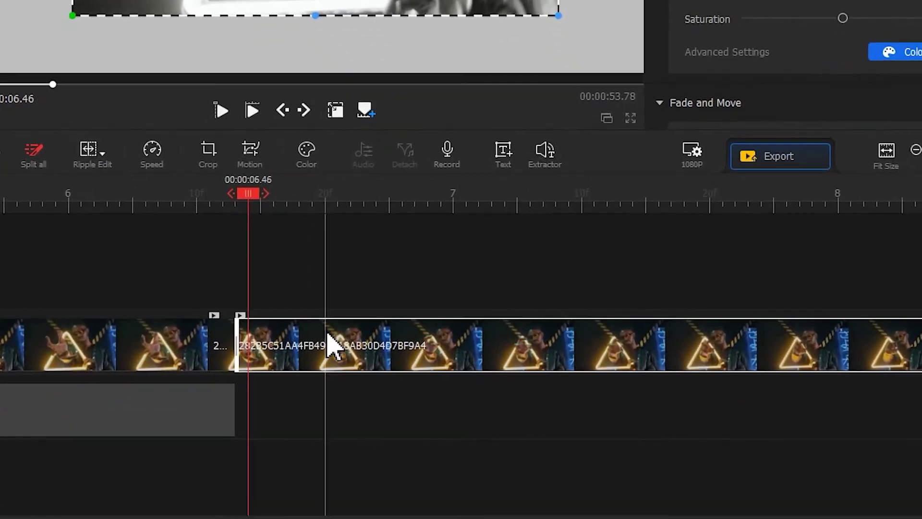
- Copy the clip after the cut and paste two duplicates onto new tracks below
right_click(496, 413)
click(390, 421)
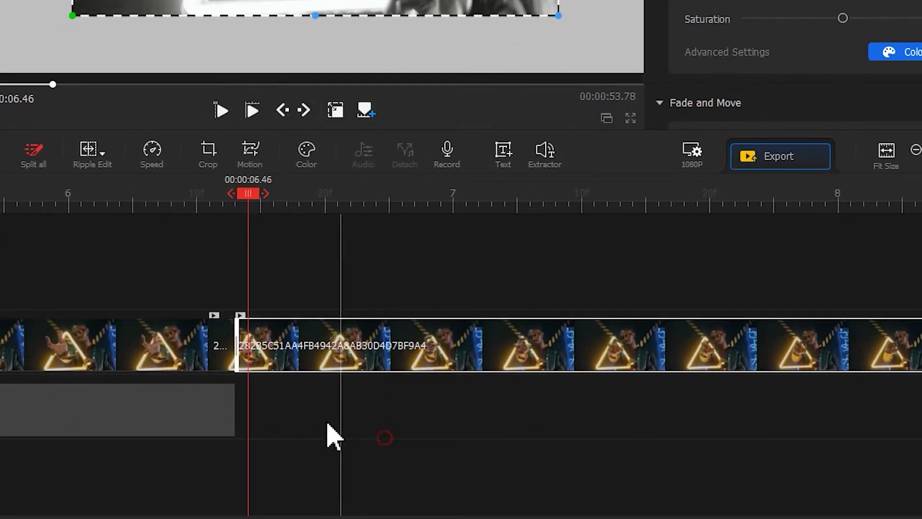
click(292, 437)
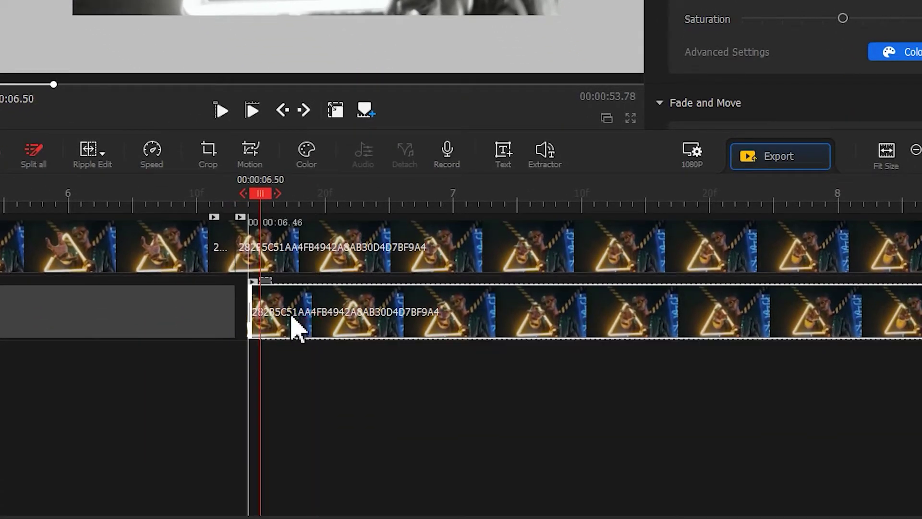
right_click(272, 371)
click(295, 393)
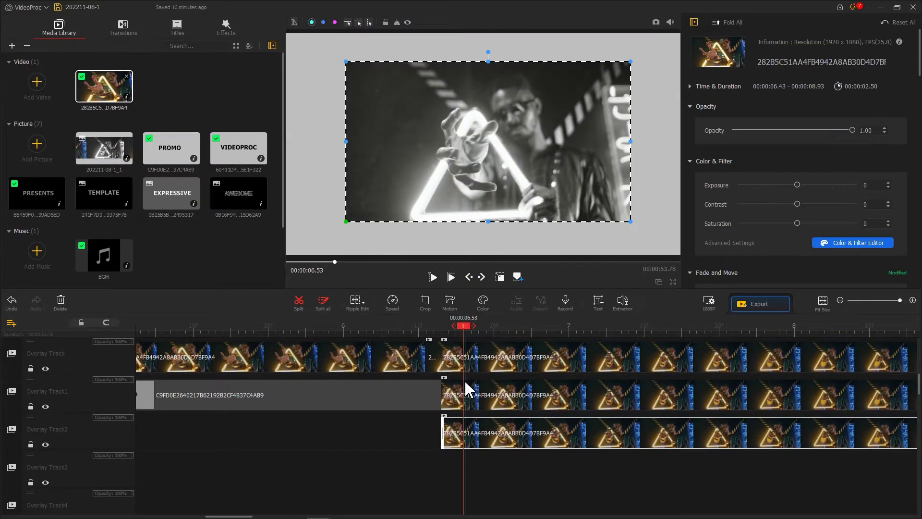
- Set both duplicates' Color & Filter to None, removing the Mono filter
click(466, 391)
click(485, 301)
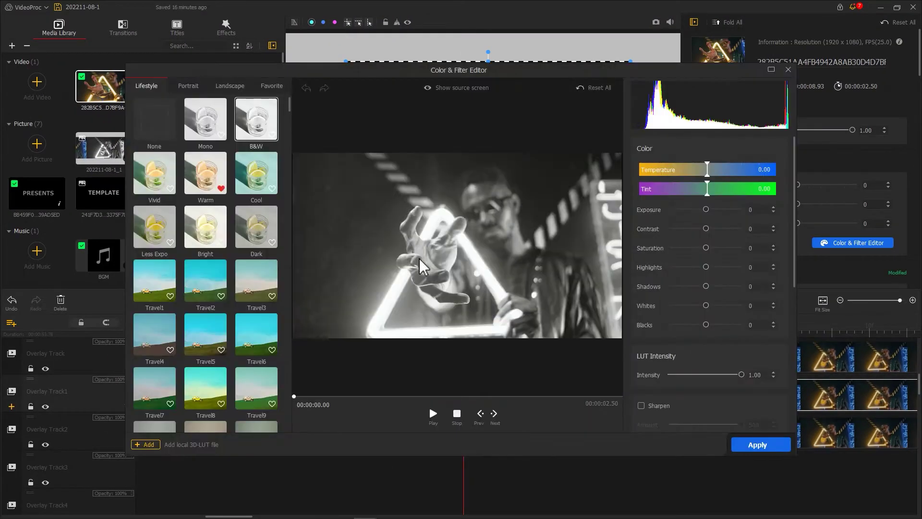
click(153, 136)
click(759, 442)
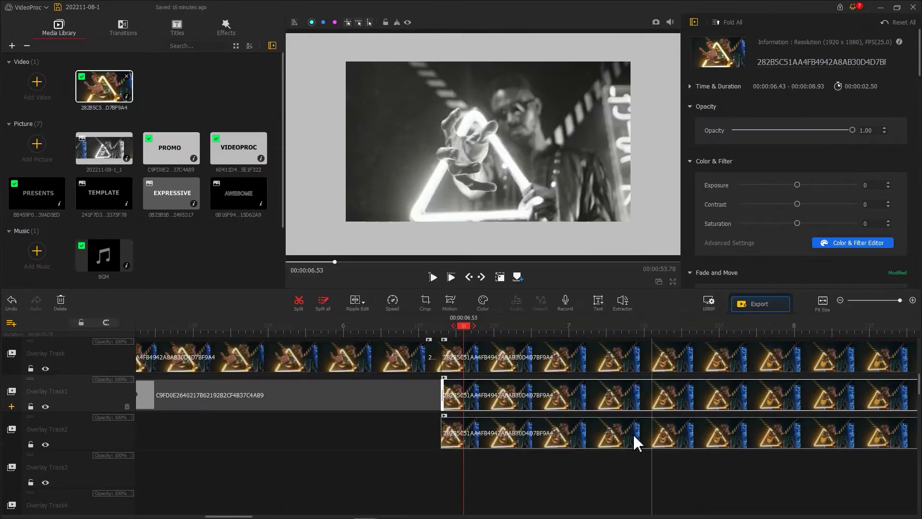
click(471, 395)
click(484, 302)
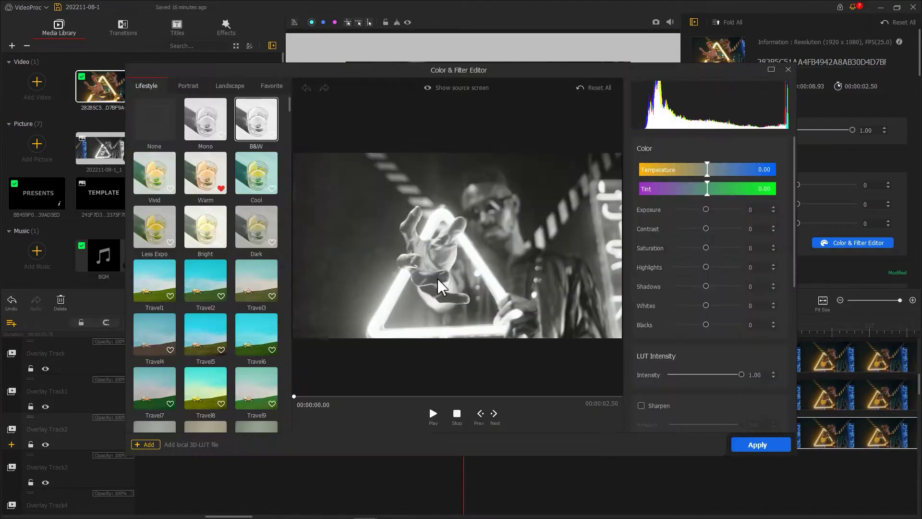
click(171, 132)
click(745, 448)
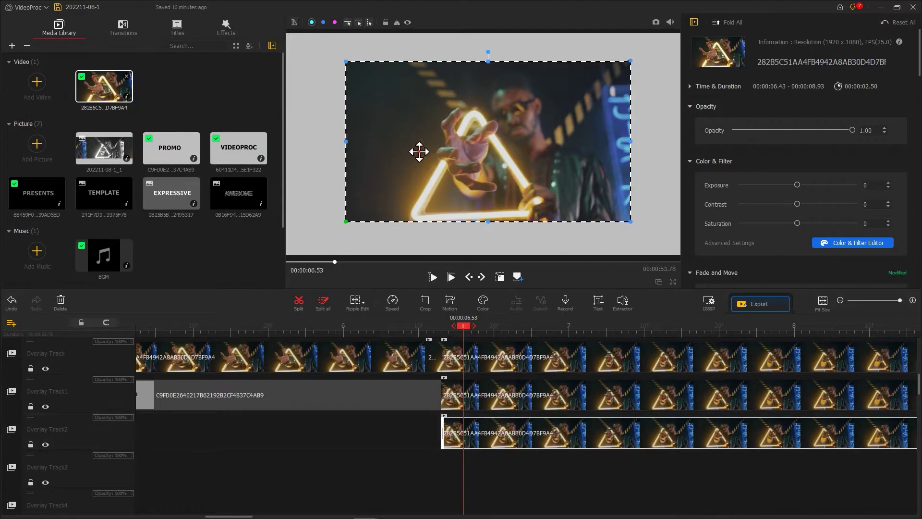
- Shift one colour copy to the right edge and the other left; playhead to 6.63 s
drag(419, 152, 682, 154)
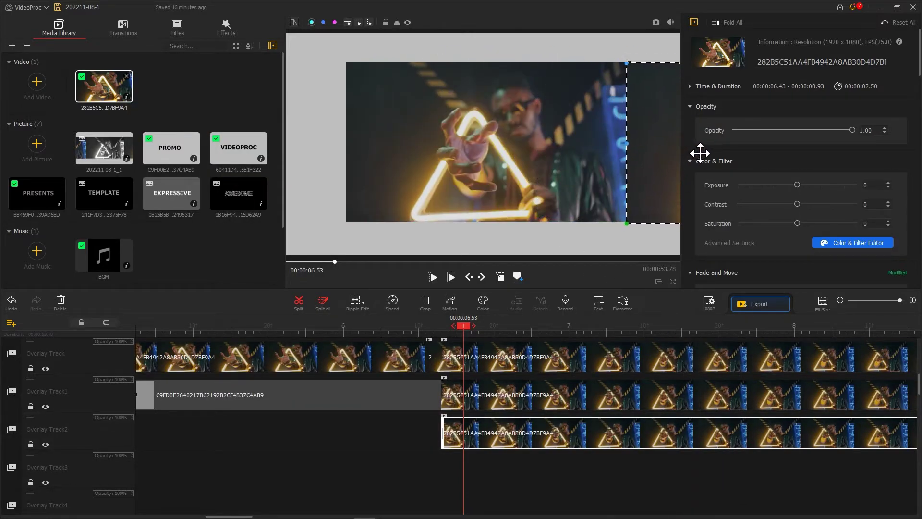
click(608, 162)
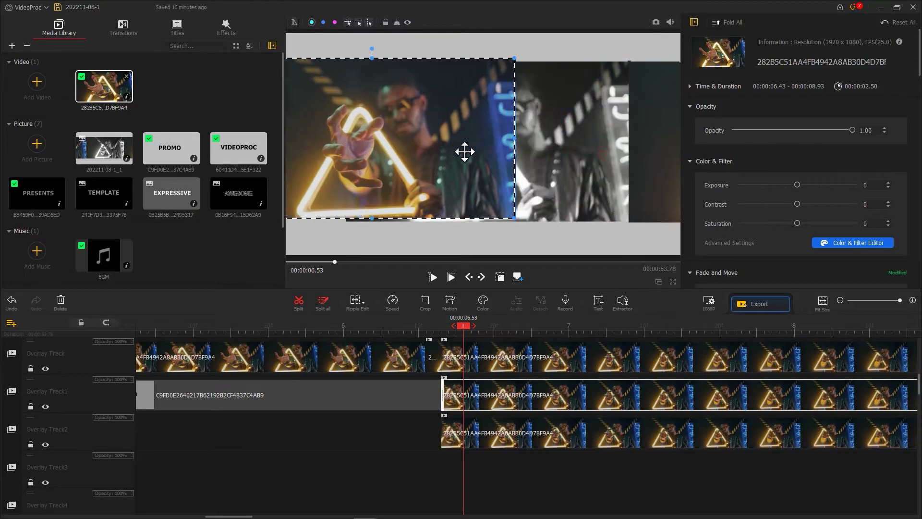
mouse_move(490, 154)
mouse_down()
mouse_move(311, 153)
mouse_move(320, 155)
mouse_up()
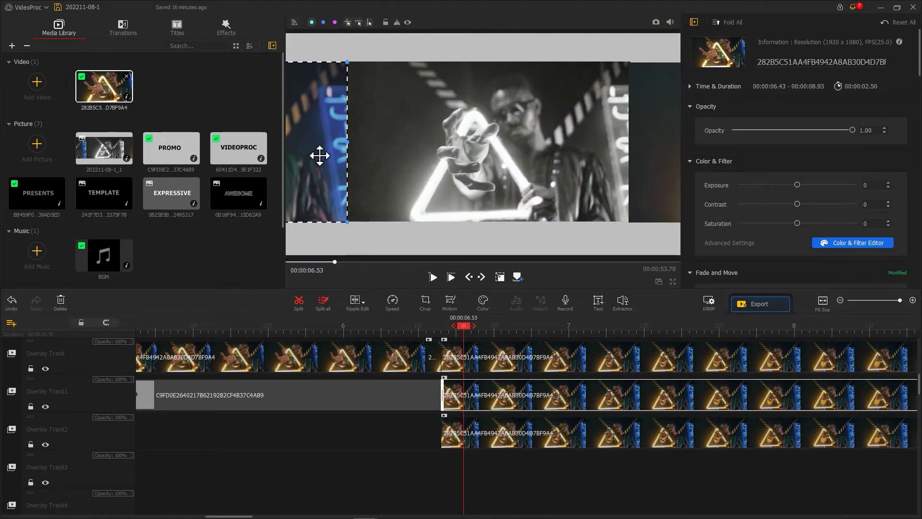
drag(467, 329, 490, 329)
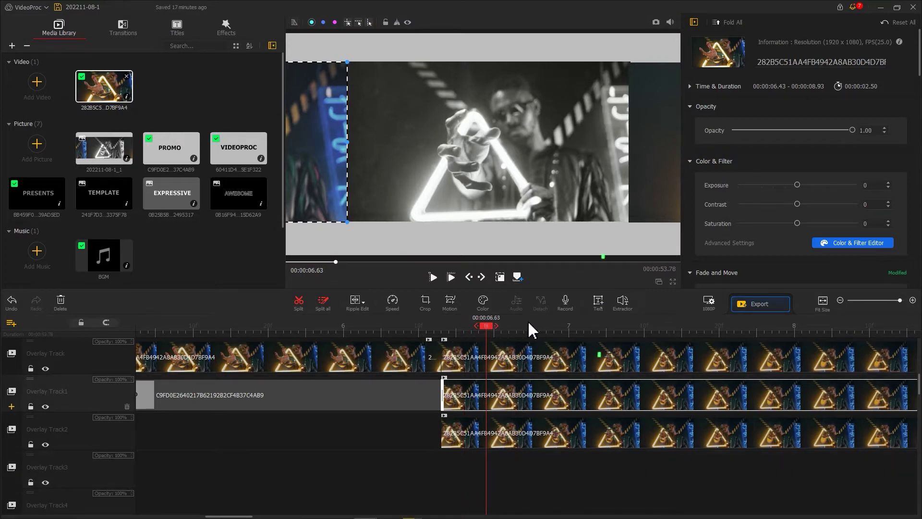
- Add a PROMO title in bold orange Tahoma
click(598, 301)
scroll(749, 202, up, 5)
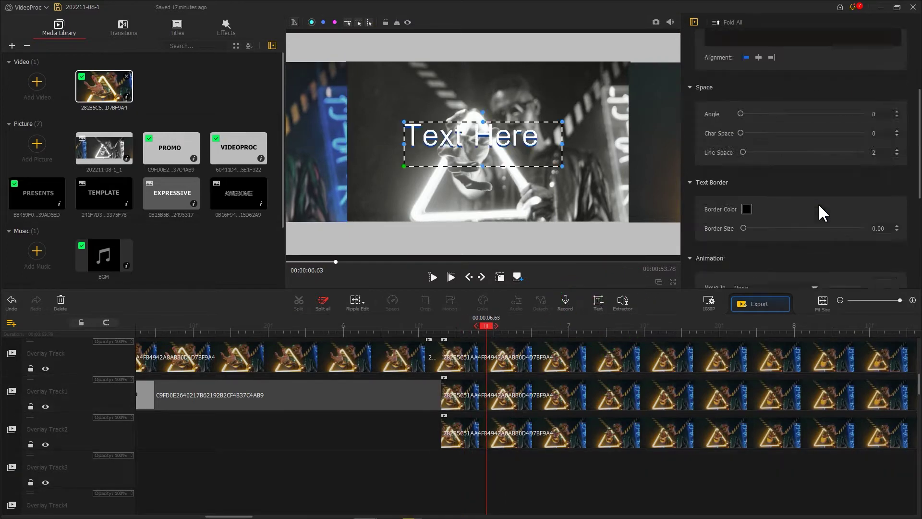
text(PROMO)
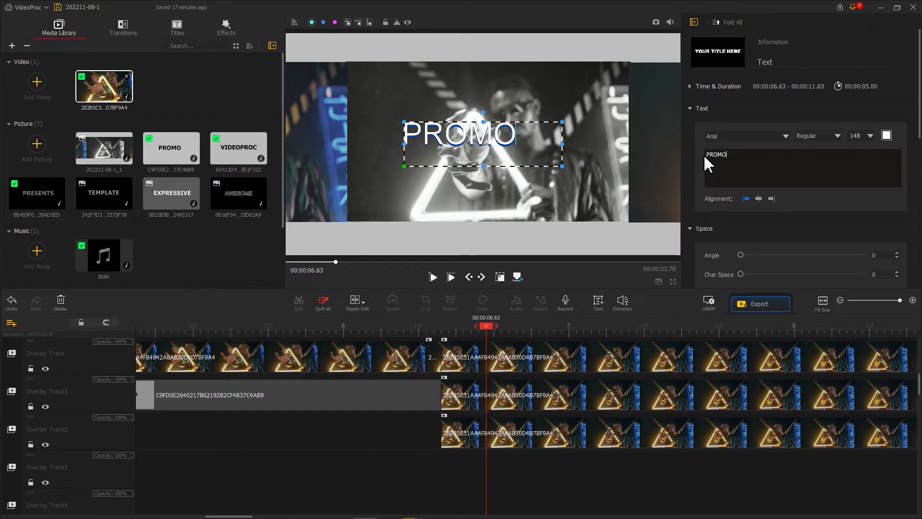
click(785, 137)
click(782, 308)
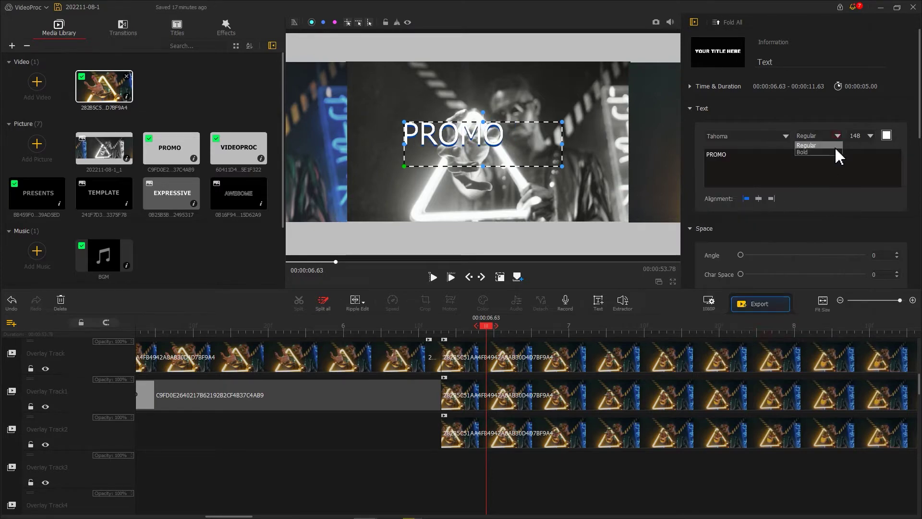
click(886, 135)
click(459, 169)
click(462, 276)
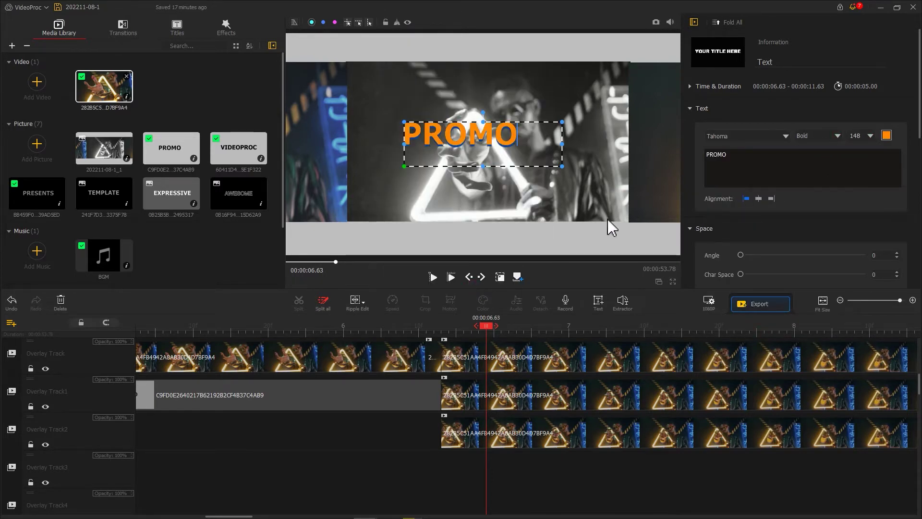
scroll(792, 181, down, 5)
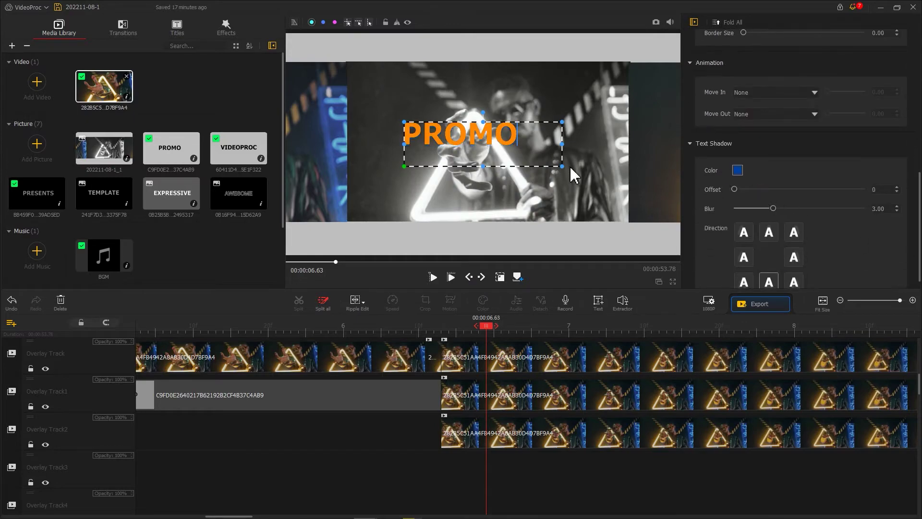
- Enlarge the PROMO box and give it a Squeeze Move In animation
drag(571, 168, 614, 185)
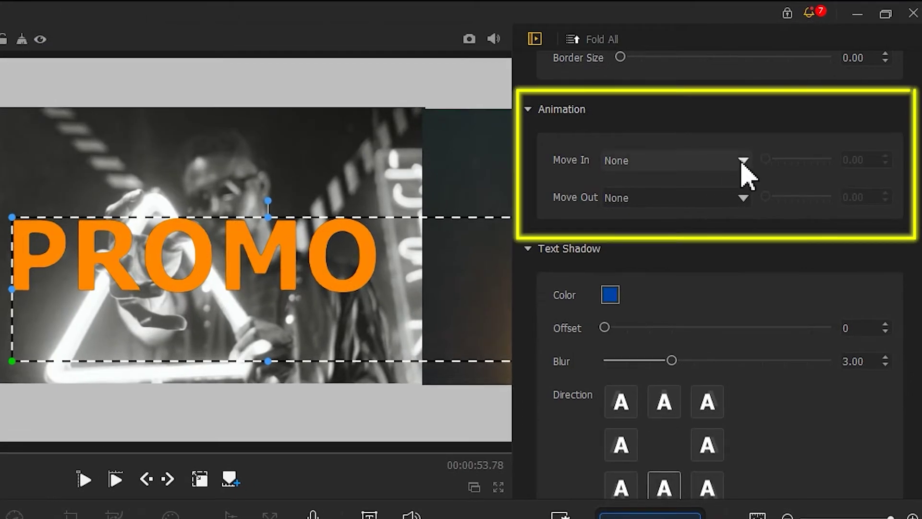
click(743, 162)
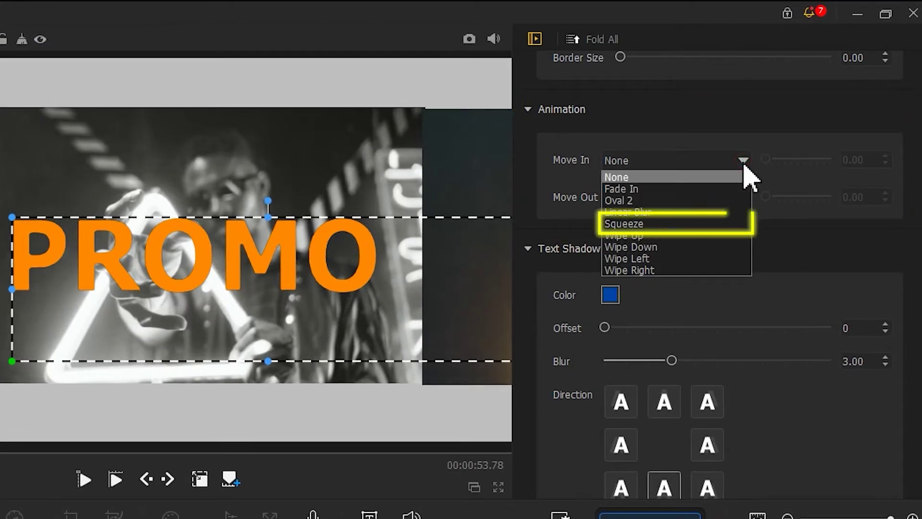
click(684, 223)
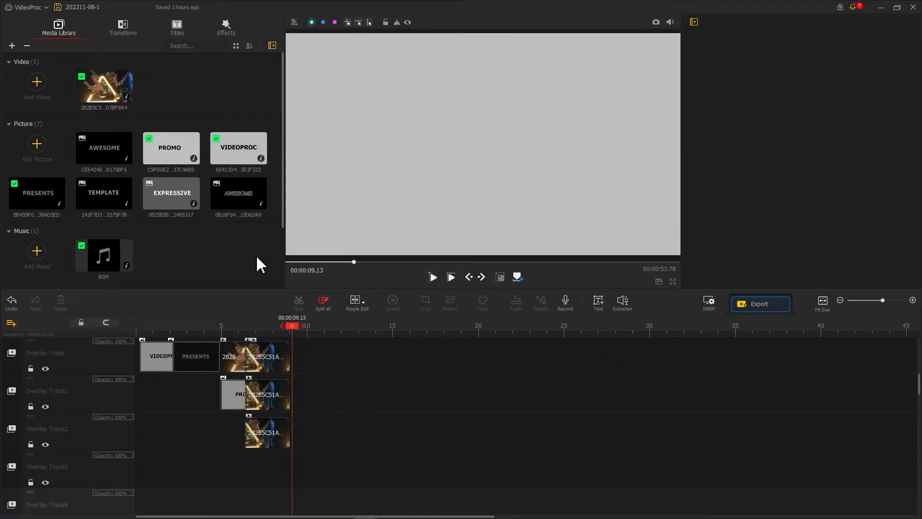
- Place the AWESOME image on a new bottom track at 8 s, stretched to fill the frame
drag(118, 152, 287, 495)
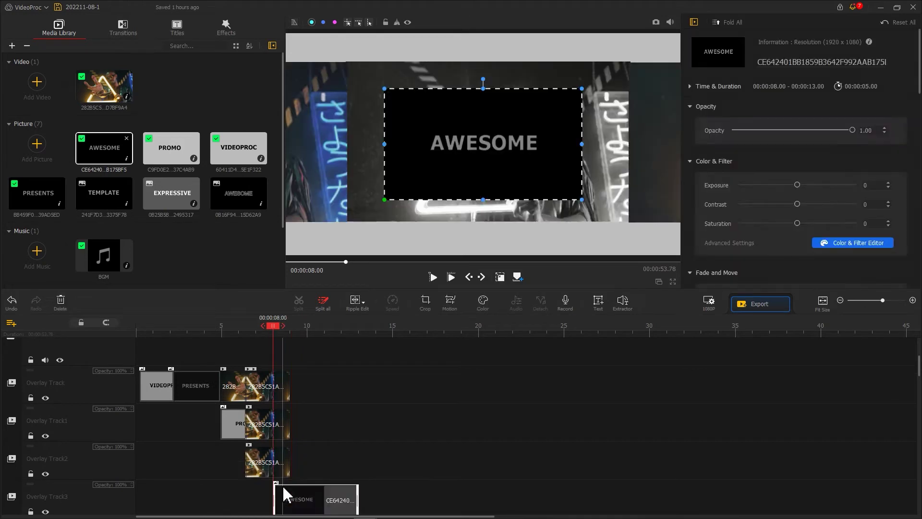
drag(384, 200, 291, 264)
drag(580, 90, 680, 37)
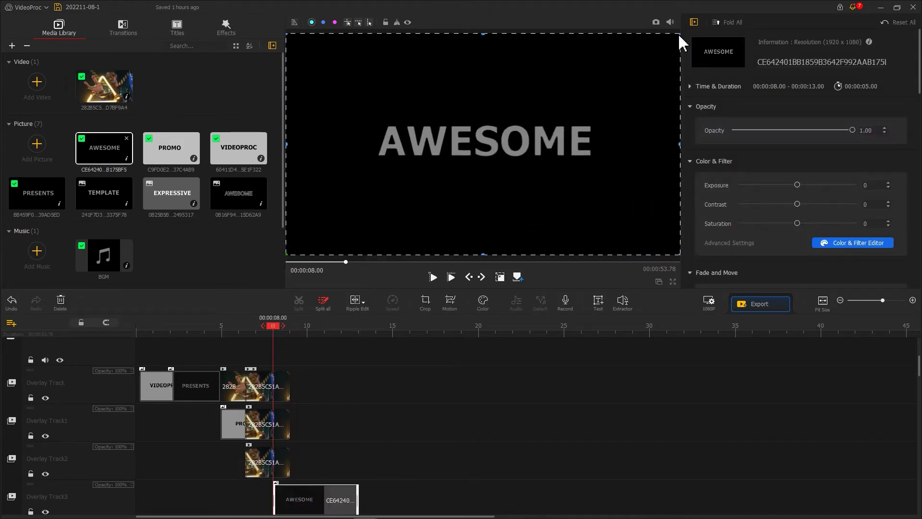
scroll(324, 432, down, 3)
- Copy the AWESOME clip and paste a duplicate onto Overlay Track4
right_click(285, 404)
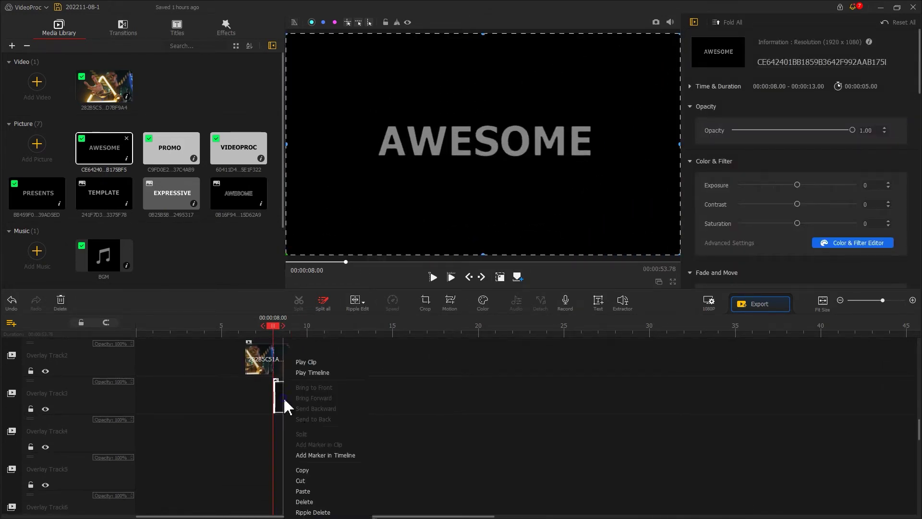
click(302, 470)
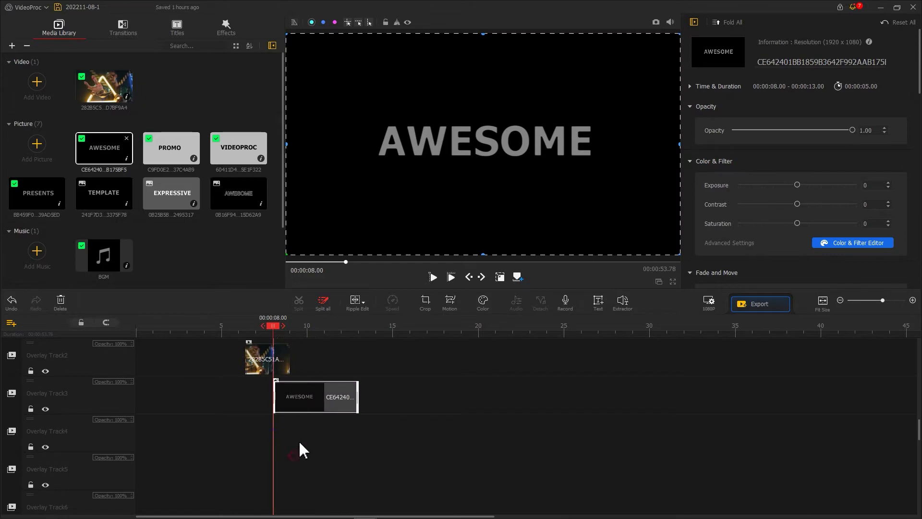
key(ctrl+v)
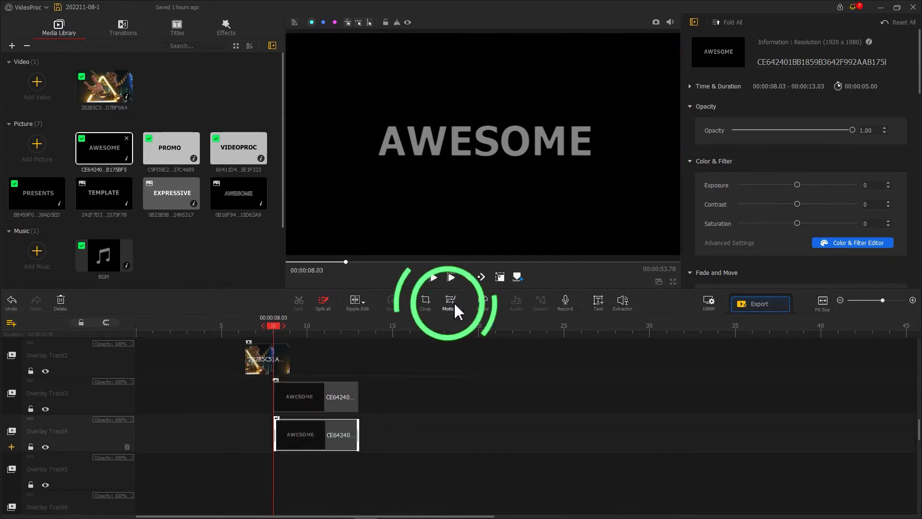
- Animate the first AWESOME clip with a full-frame start and a horizontal slide keyframe at 0.20 s
click(450, 303)
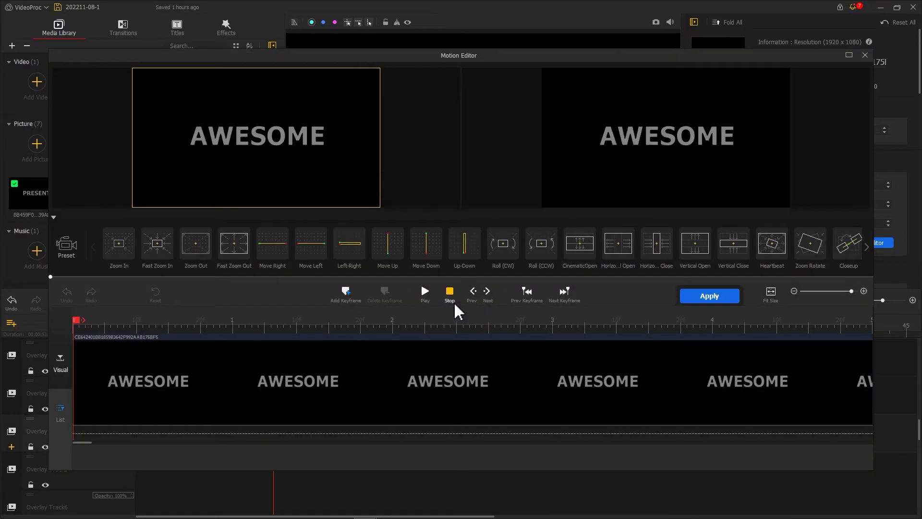
drag(194, 173, 135, 209)
mouse_move(319, 103)
mouse_down()
mouse_move(366, 70)
mouse_move(115, 85)
mouse_up()
drag(76, 325, 105, 324)
click(344, 293)
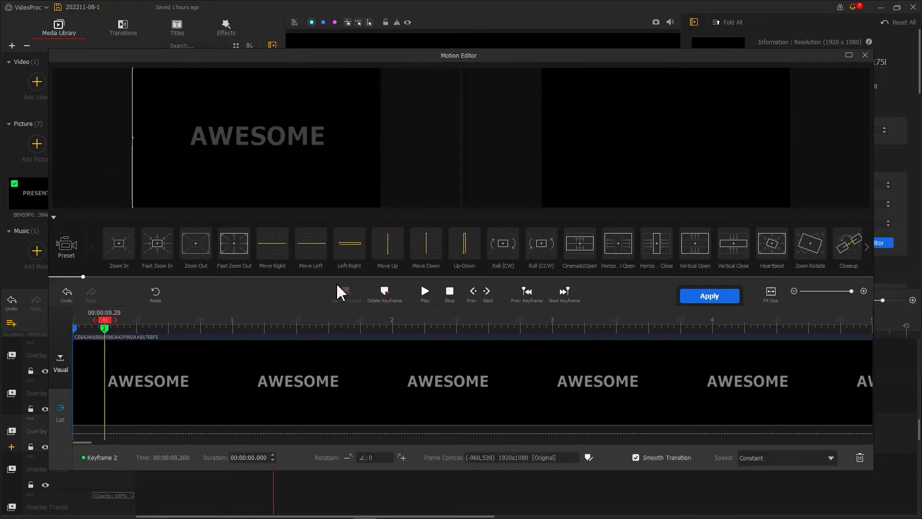
drag(134, 93, 306, 95)
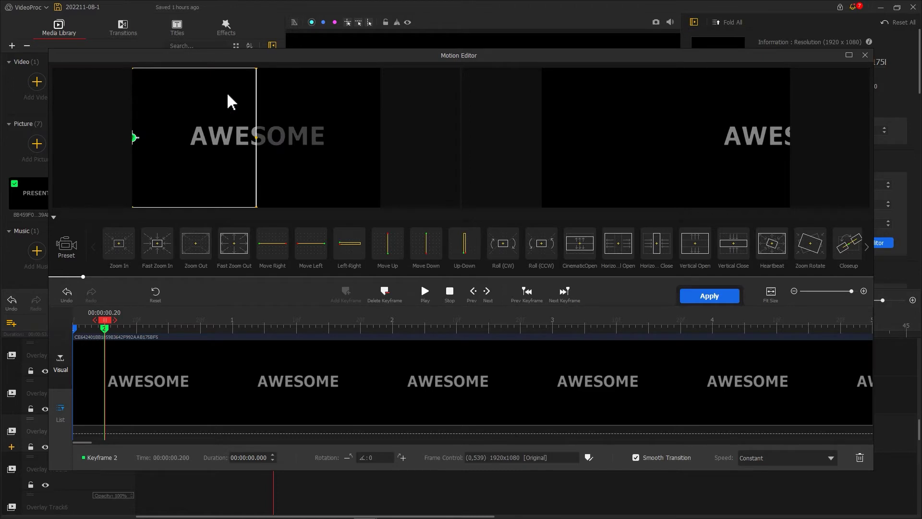
click(709, 296)
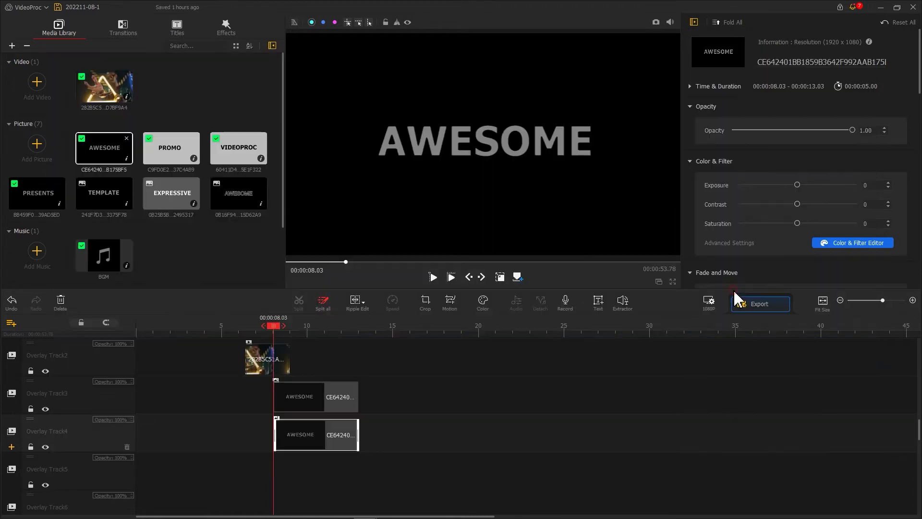
- Give the second AWESOME clip an opposite slide keyframe at 0.20 s, then preview the split
click(280, 402)
click(450, 301)
mouse_move(253, 172)
mouse_down()
mouse_move(142, 199)
mouse_move(330, 99)
mouse_move(357, 164)
mouse_up()
click(108, 329)
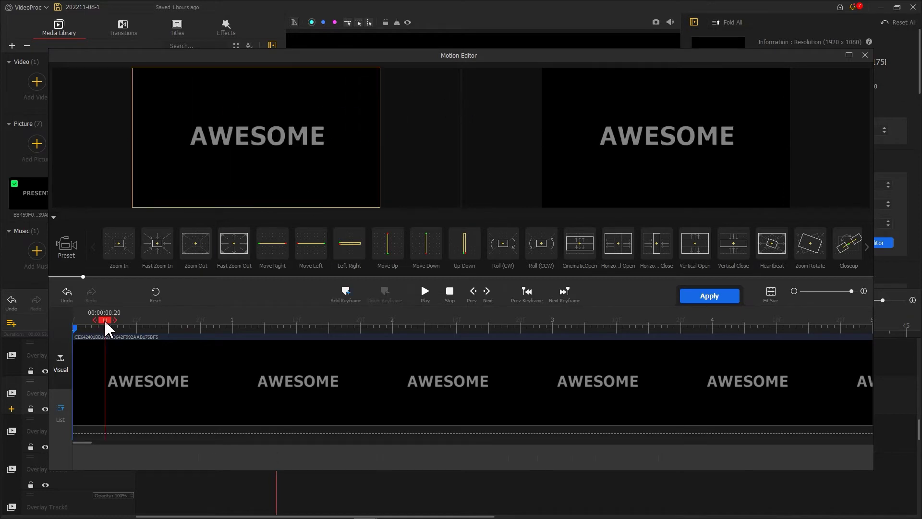
click(345, 291)
drag(378, 80, 273, 100)
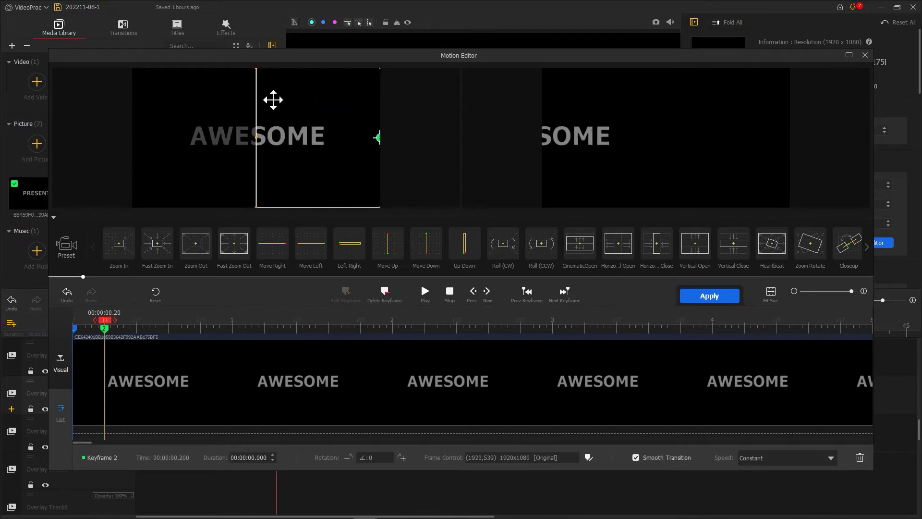
click(709, 296)
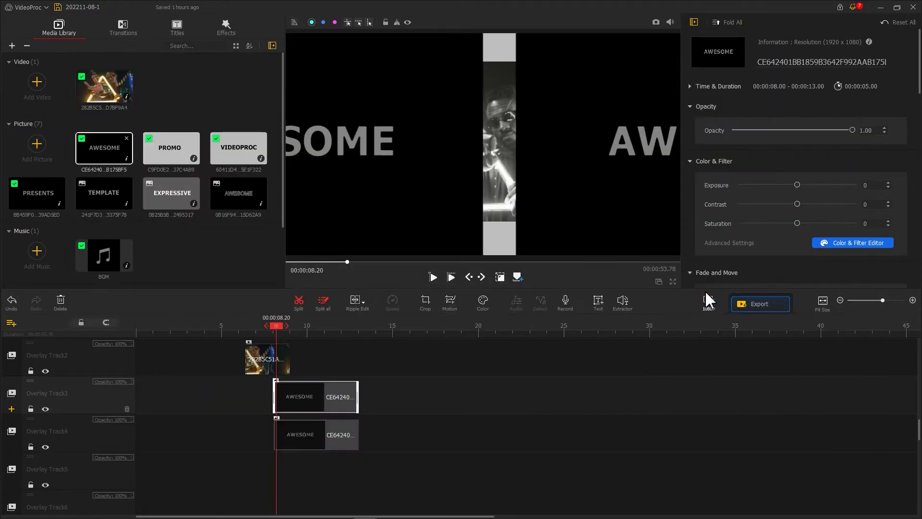
click(310, 435)
drag(284, 328, 265, 333)
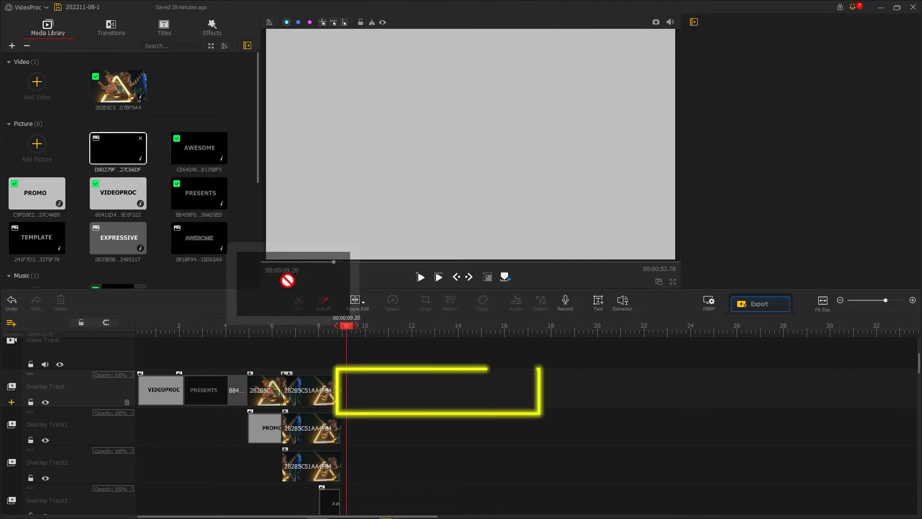
- Place the black picture after the existing clips, stretched to fill the frame
drag(119, 151, 352, 379)
drag(469, 145, 367, 202)
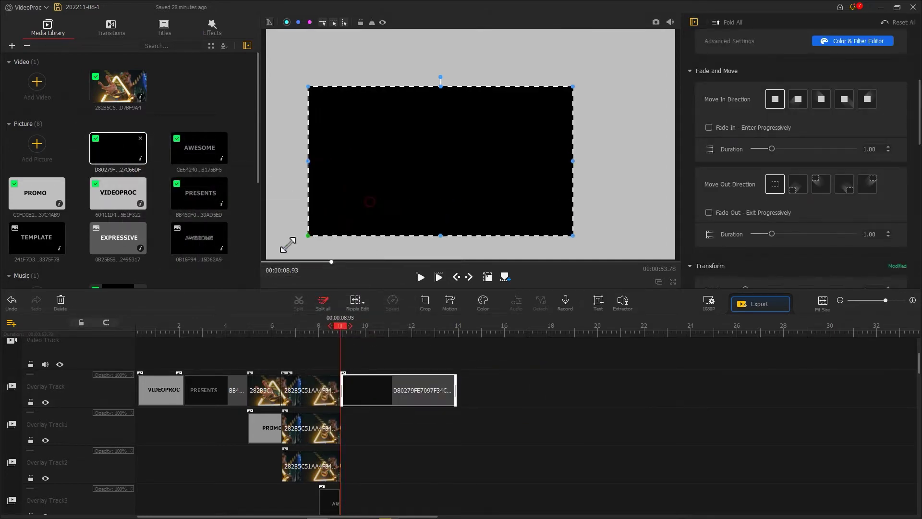
drag(472, 144, 677, 29)
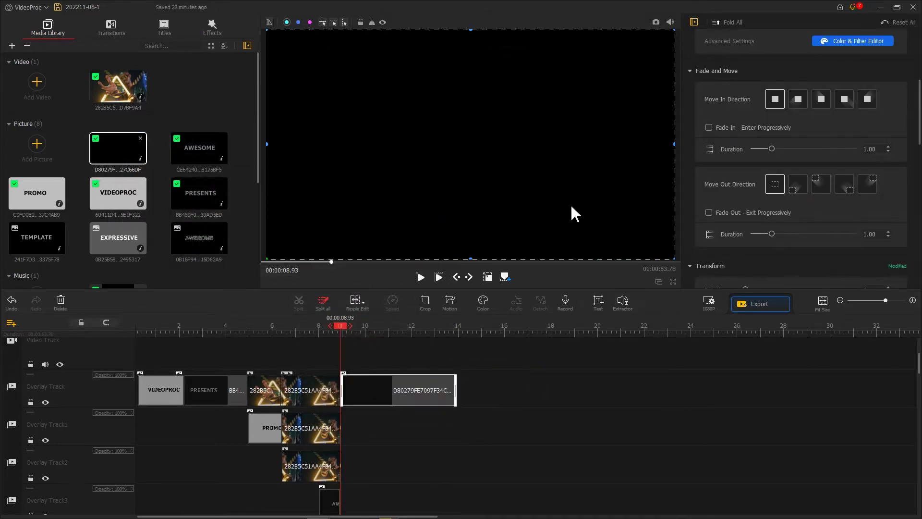
scroll(414, 421, down, 5)
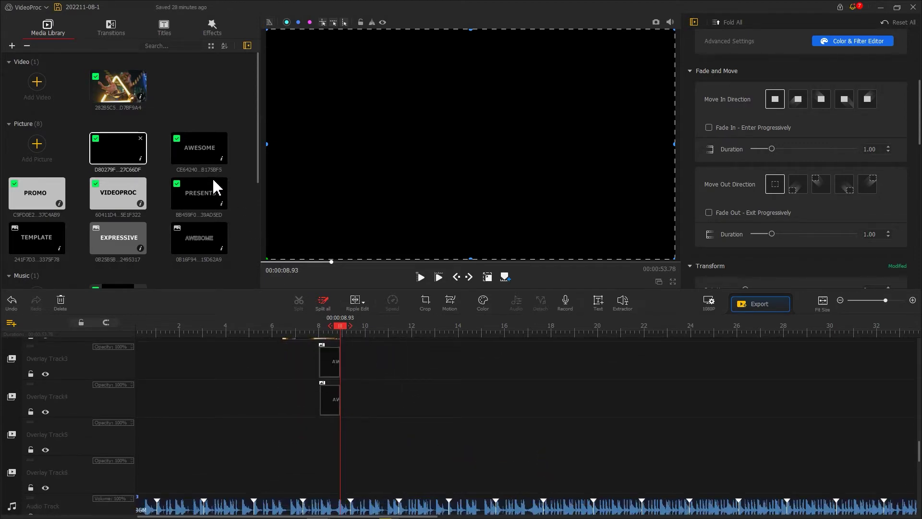
- Add the solid and outline AWESOME pictures on new tracks, each scaled to fill the frame
drag(199, 148, 361, 475)
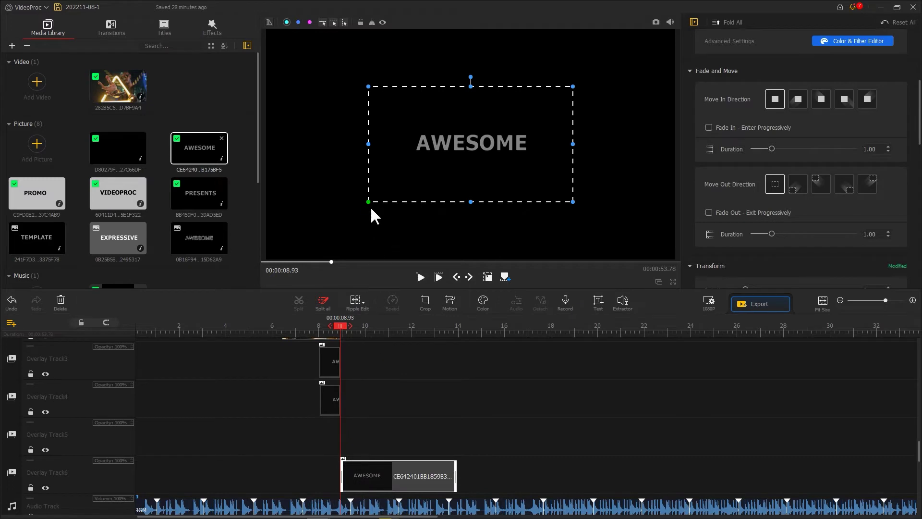
drag(368, 201, 267, 256)
drag(572, 88, 674, 34)
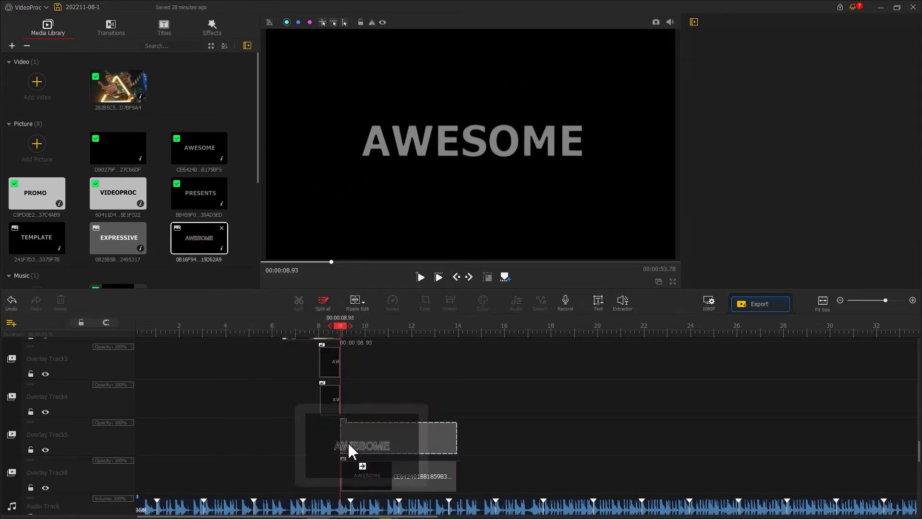
drag(199, 238, 350, 450)
drag(369, 202, 276, 254)
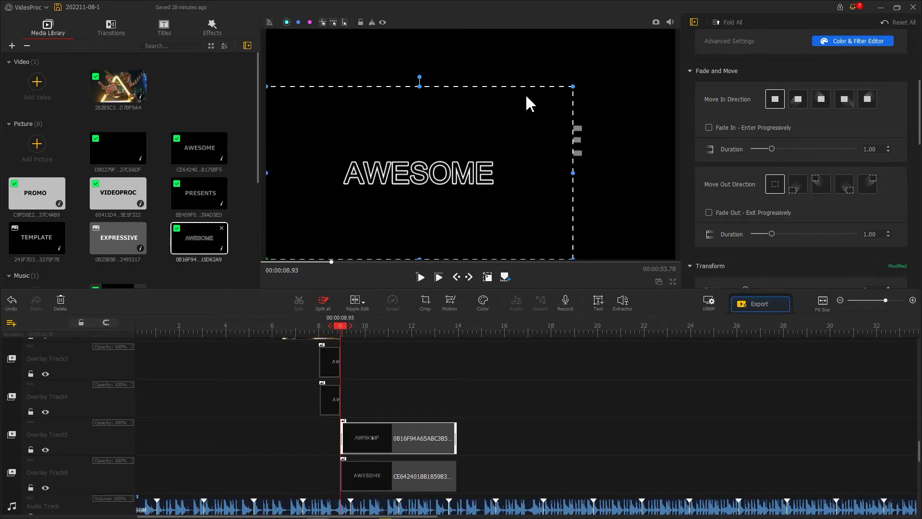
drag(574, 88, 674, 34)
- Crop the outline and solid AWESOME clips to thin strips around the text
click(425, 302)
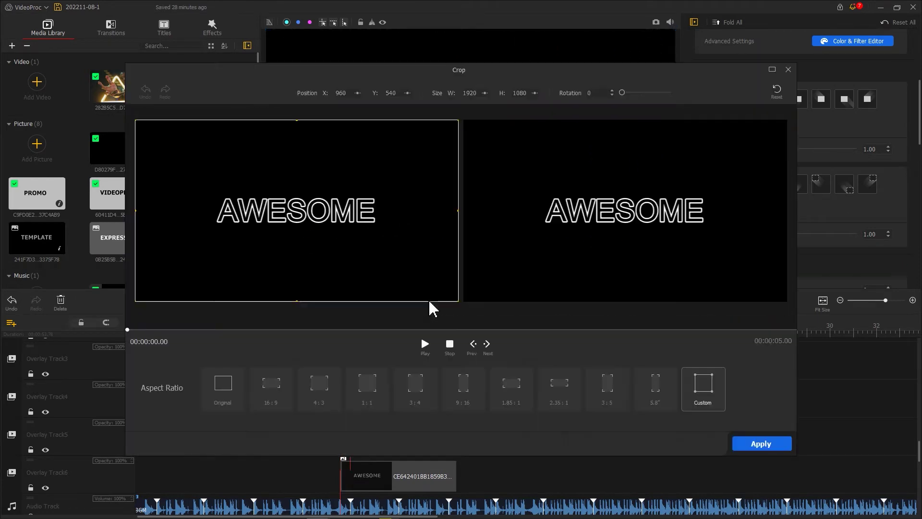
drag(306, 301, 307, 239)
drag(297, 121, 297, 196)
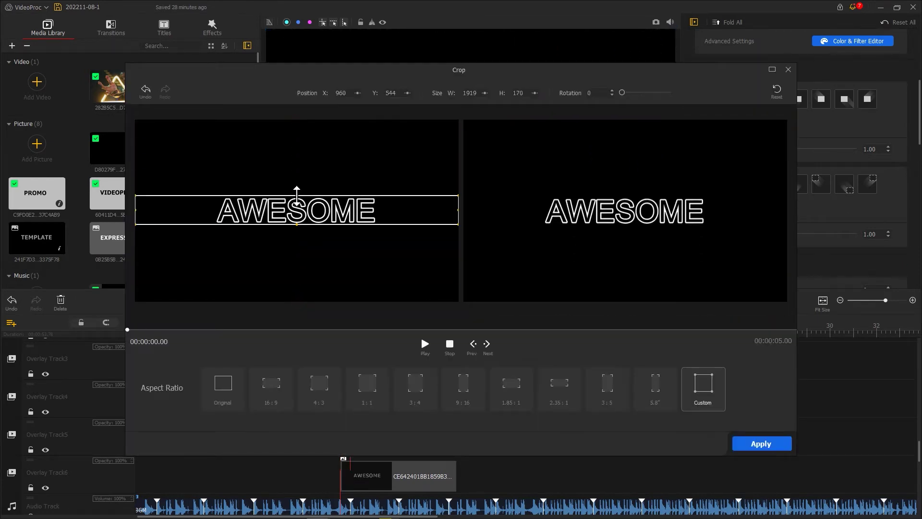
click(766, 447)
click(421, 476)
click(427, 328)
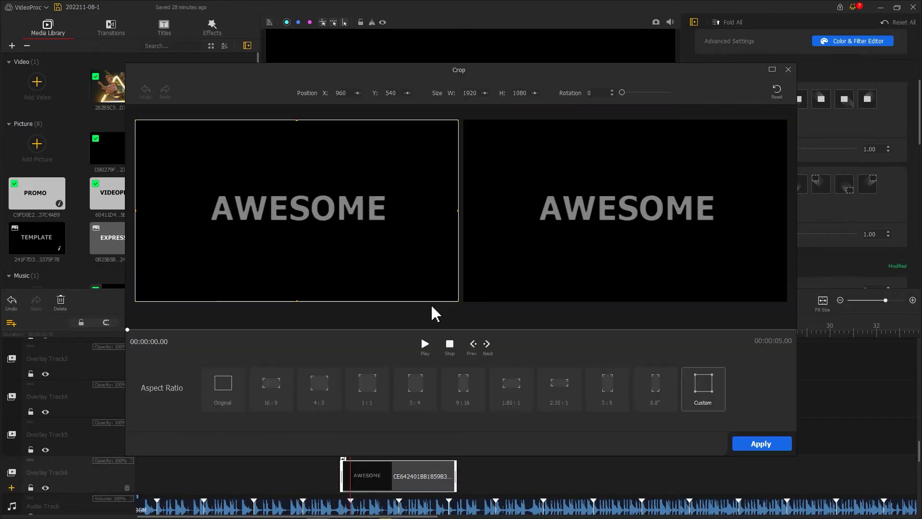
drag(302, 301, 301, 220)
drag(298, 121, 298, 192)
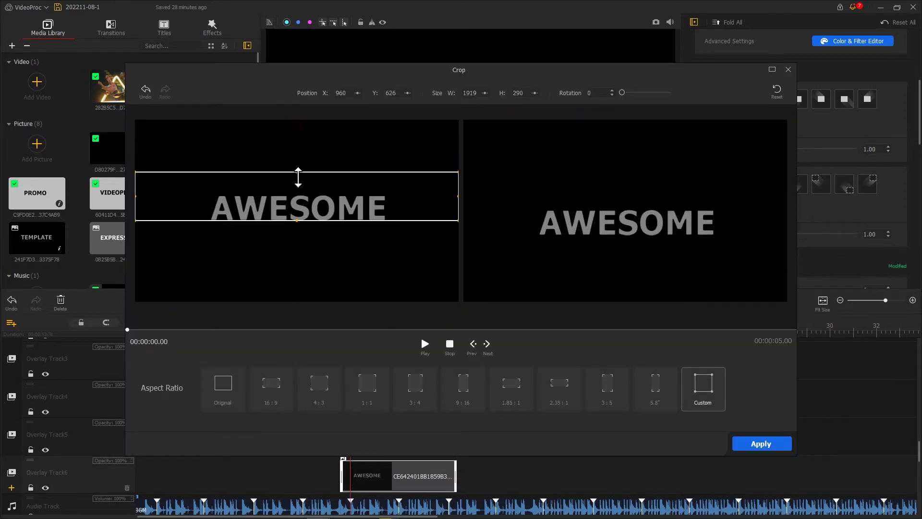
click(761, 443)
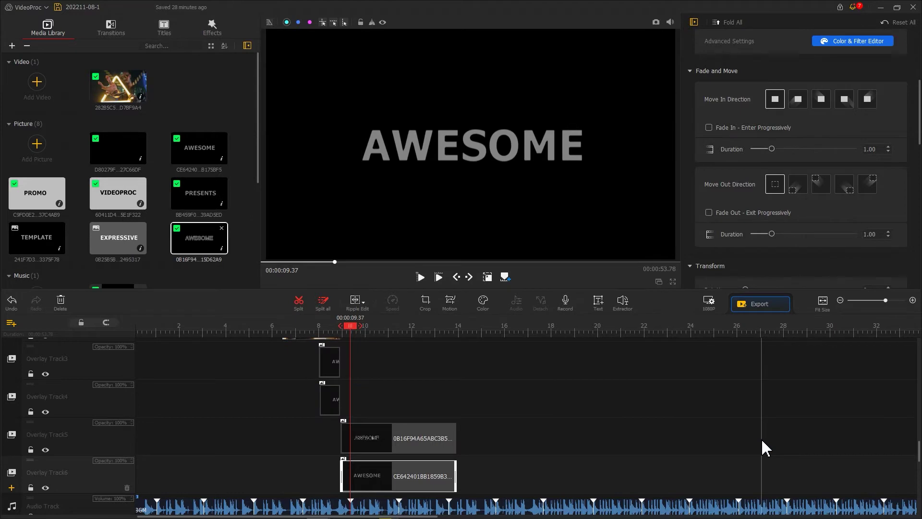
- Paste outline AWESOME copies, stagger them vertically, and unhide the solid AWESOME track
right_click(366, 437)
click(384, 470)
key(ctrl+v)
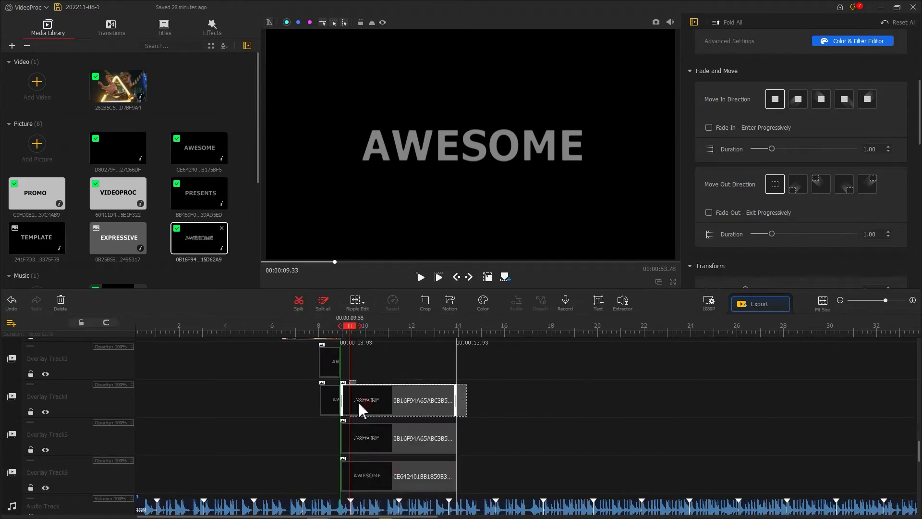
drag(360, 409, 381, 389)
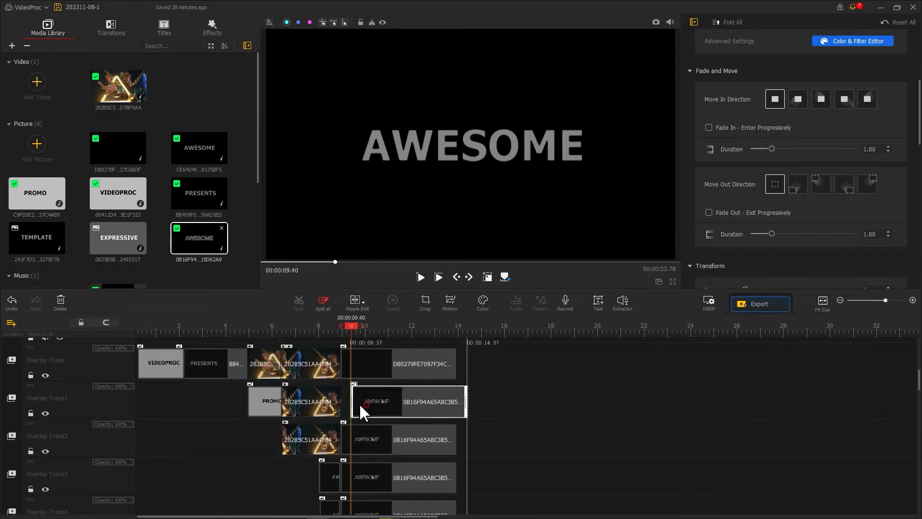
scroll(362, 432, down, 3)
scroll(362, 459, down, 3)
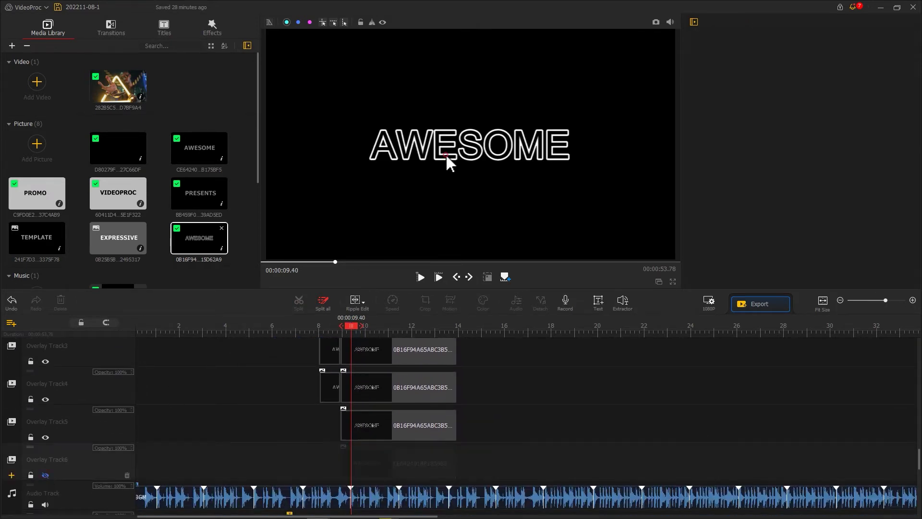
drag(446, 154, 459, 181)
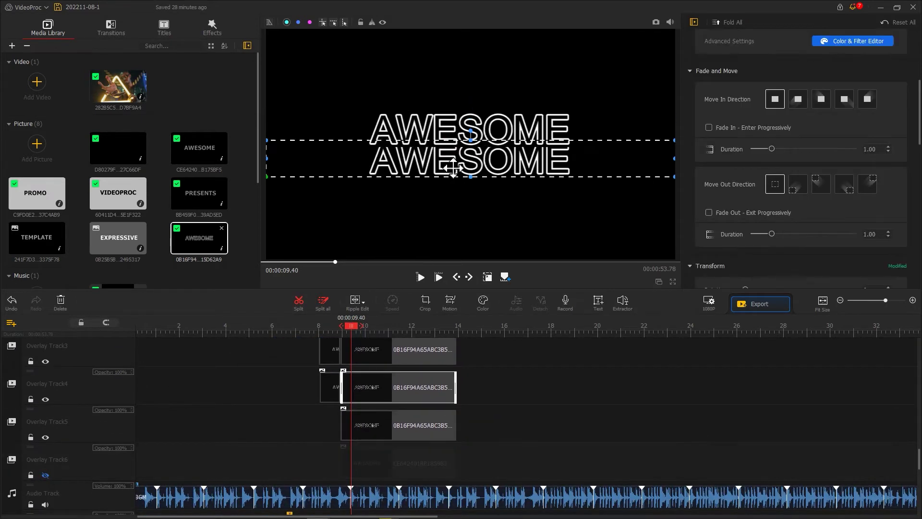
click(45, 474)
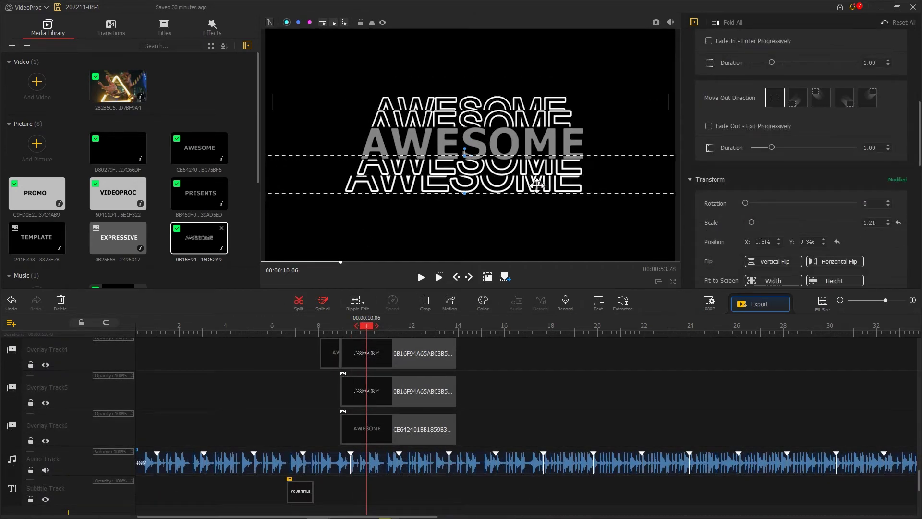
drag(545, 182, 546, 186)
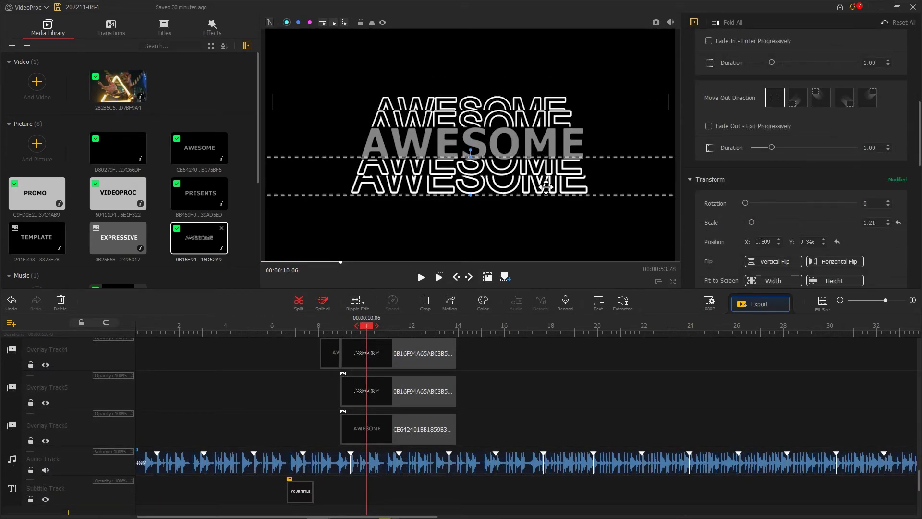
click(375, 391)
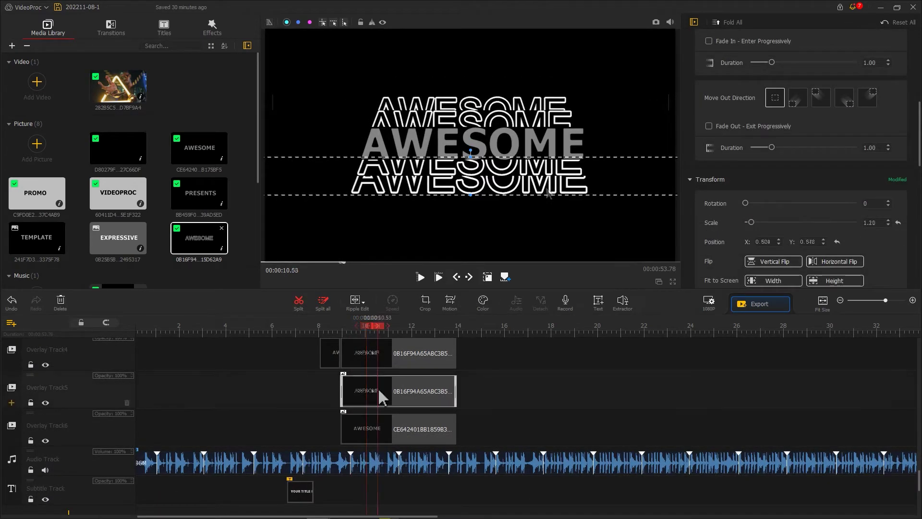
click(451, 303)
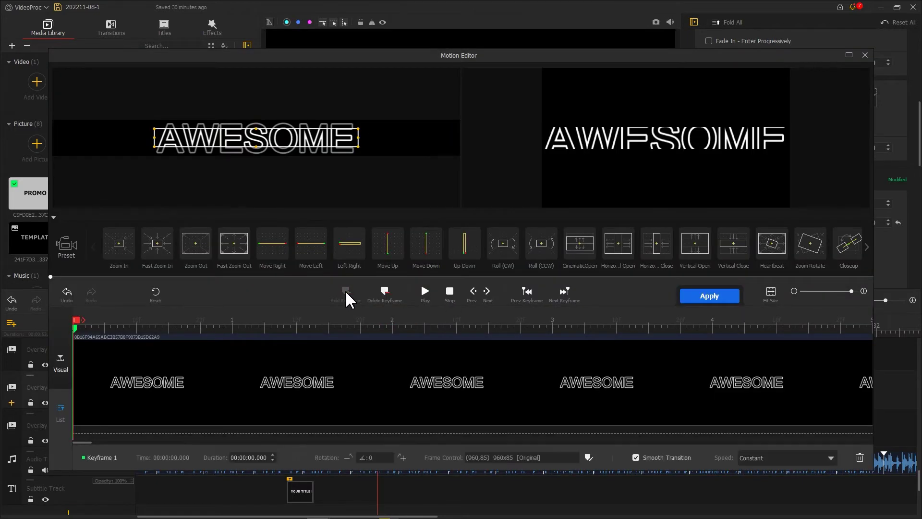
- Widen the outline AWESOME's starting frame to full width and add a keyframe at 0.20 s
drag(166, 150, 115, 162)
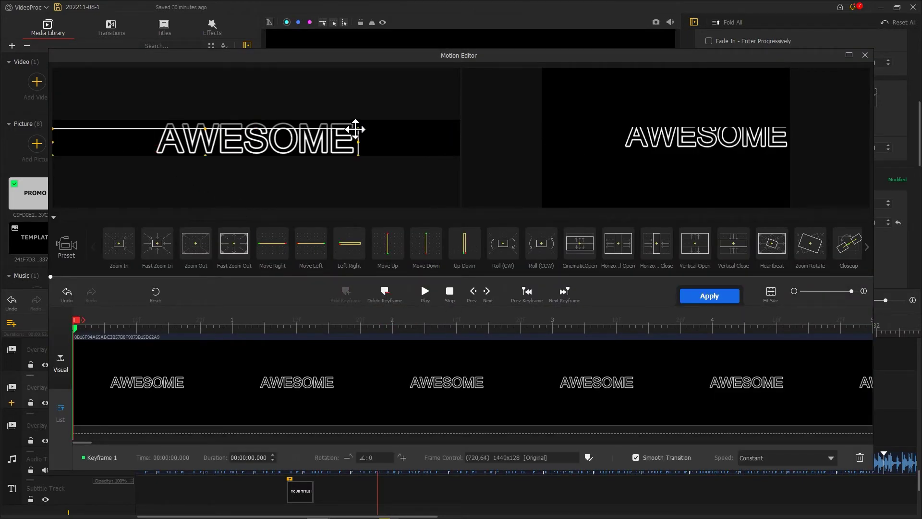
drag(339, 131, 388, 118)
click(268, 134)
click(107, 328)
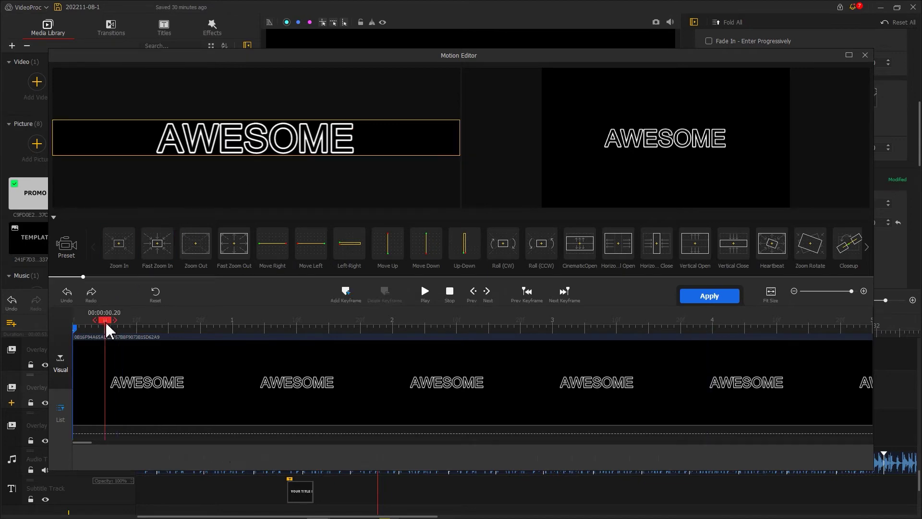
click(345, 293)
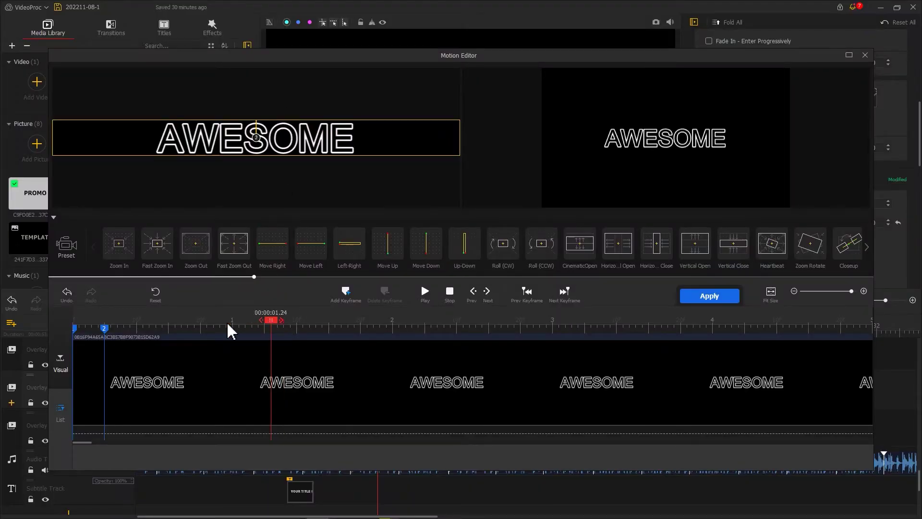
drag(231, 328, 108, 330)
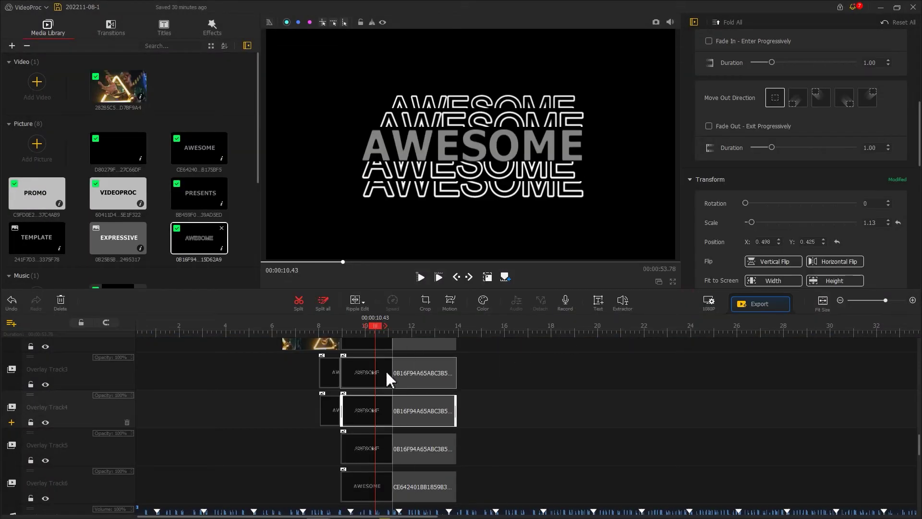
- Key the AWESOME framing zoomed in at 0.2 s and full width at 0.4 s
click(451, 302)
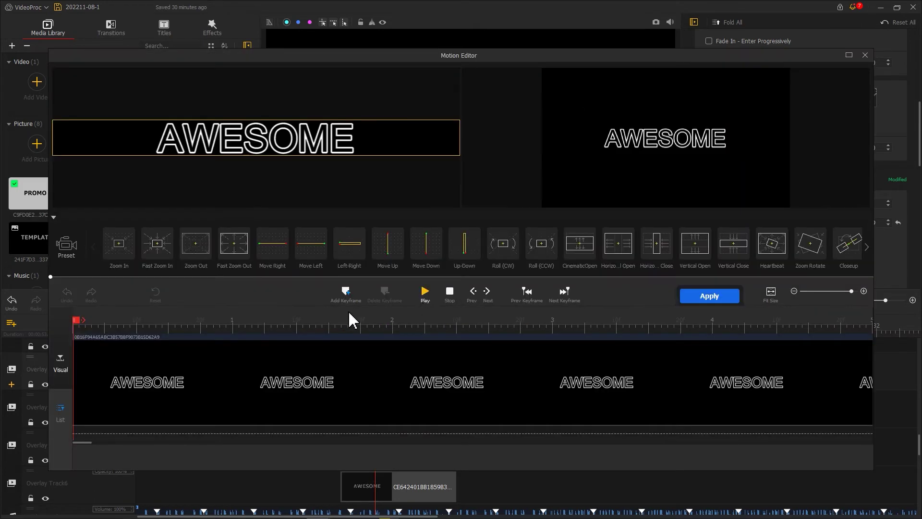
drag(76, 322, 105, 323)
click(345, 291)
drag(151, 144, 121, 155)
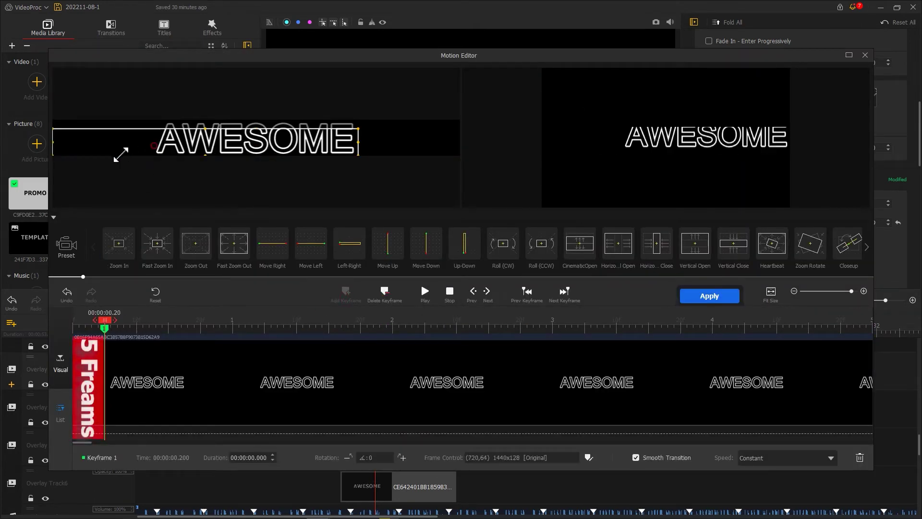
drag(362, 137, 458, 153)
drag(106, 322, 137, 322)
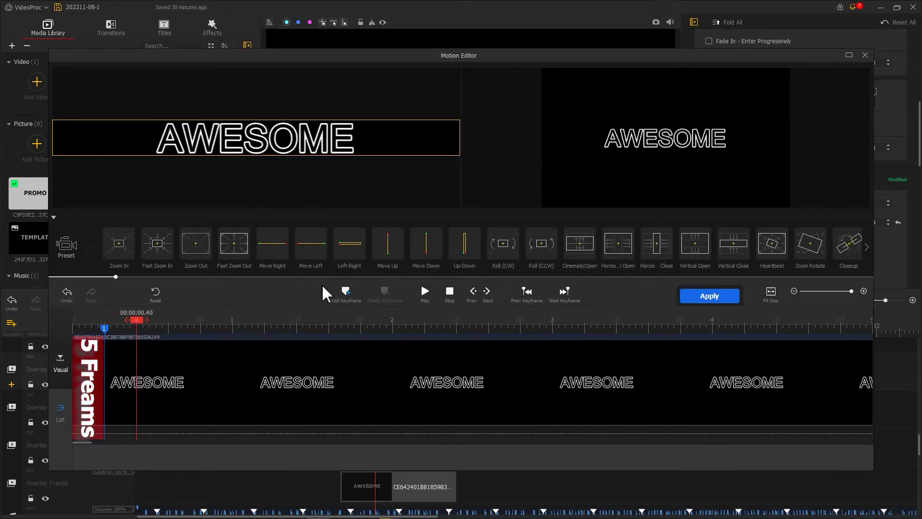
click(348, 294)
click(106, 329)
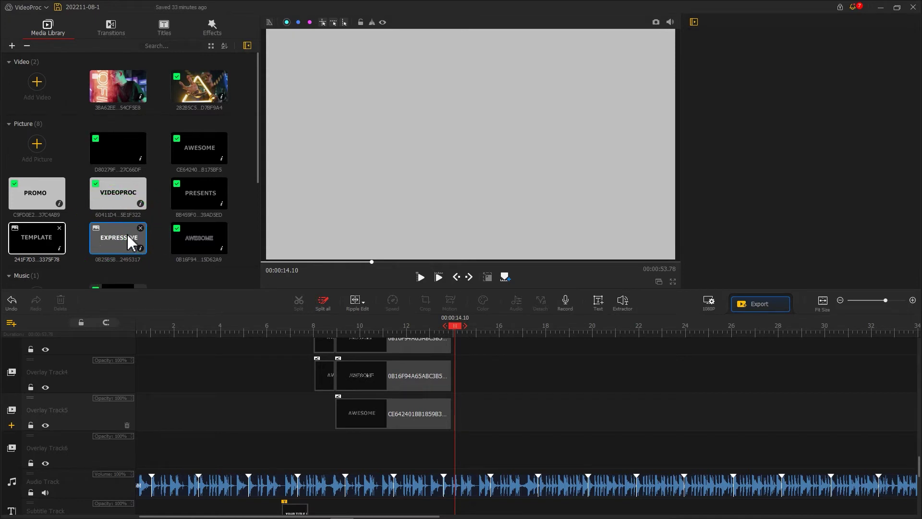
- Place EXPRESSIVE on the timeline at 13 seconds, stretched to fill the frame
mouse_move(132, 244)
mouse_down()
mouse_move(461, 504)
mouse_move(448, 502)
mouse_up()
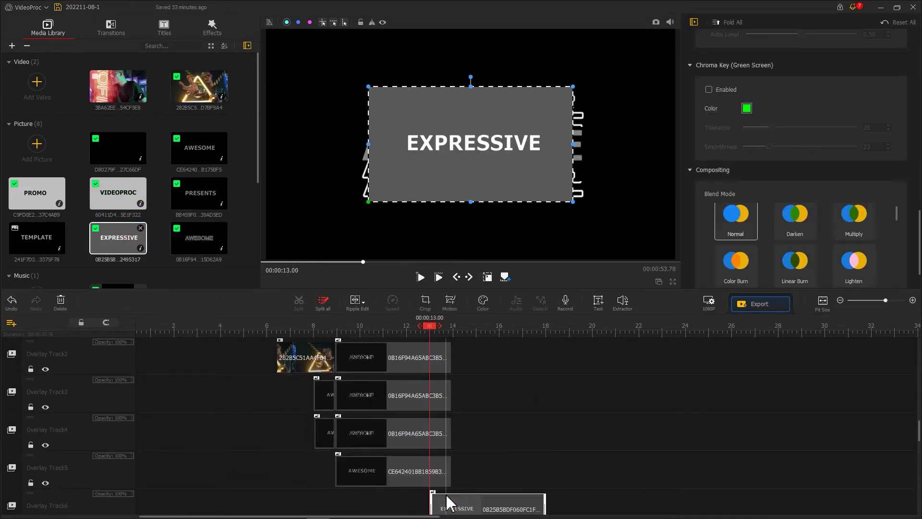
drag(368, 202, 272, 254)
drag(580, 82, 674, 36)
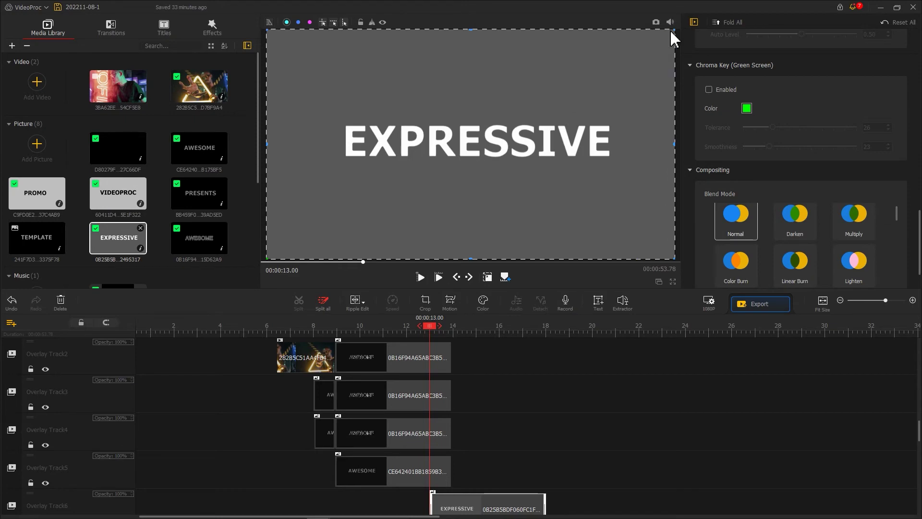
- Frame EXPRESSIVE on 'EX' at the start, panning toward mid-word at 0.4 and 0.8 s
click(452, 300)
click(334, 294)
mouse_move(168, 88)
mouse_down()
mouse_move(231, 126)
mouse_move(170, 124)
mouse_up()
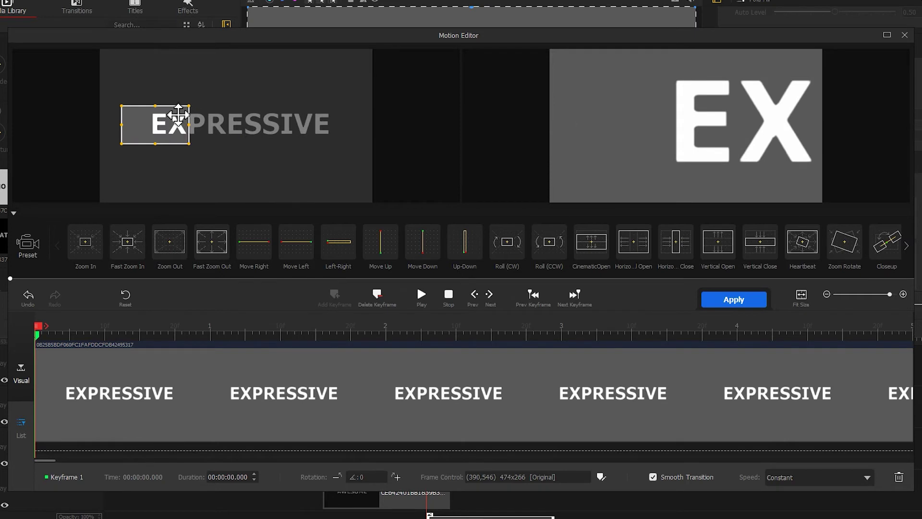
click(109, 333)
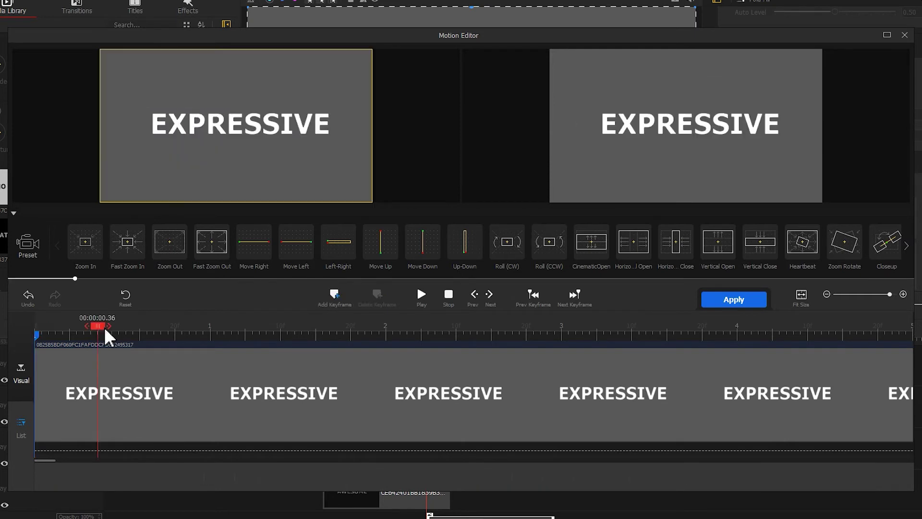
click(334, 294)
drag(173, 125, 253, 126)
click(175, 333)
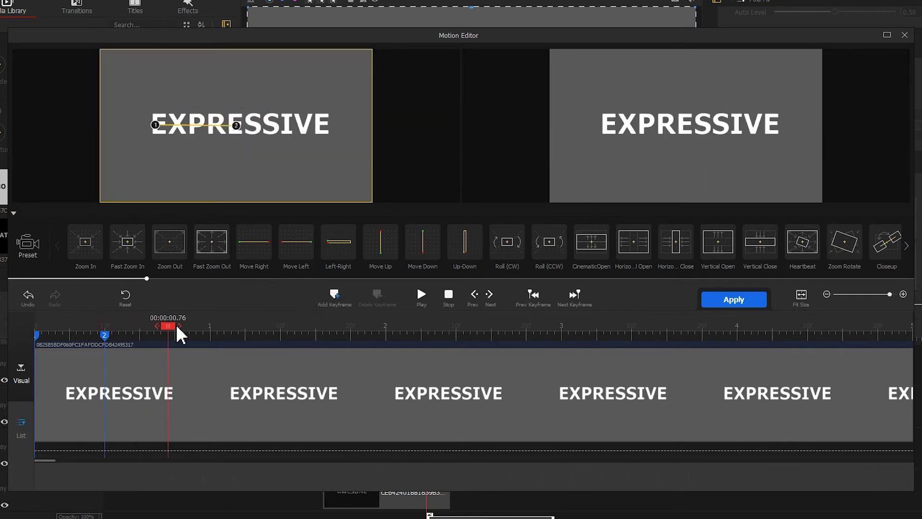
click(333, 294)
- Widen EXPRESSIVE to full frame at 1.72 s, then shrink and tilt onto the word's end at 2.04 s
drag(216, 137, 99, 203)
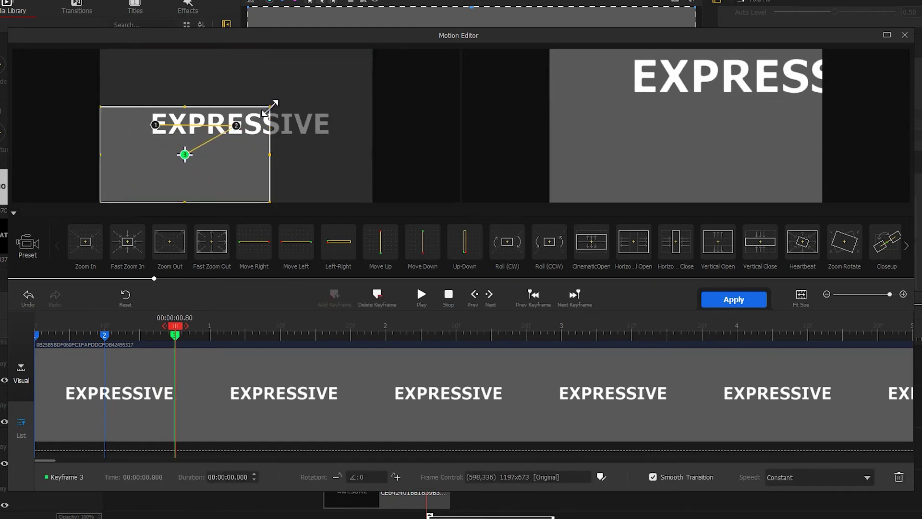
drag(175, 333, 338, 333)
click(334, 294)
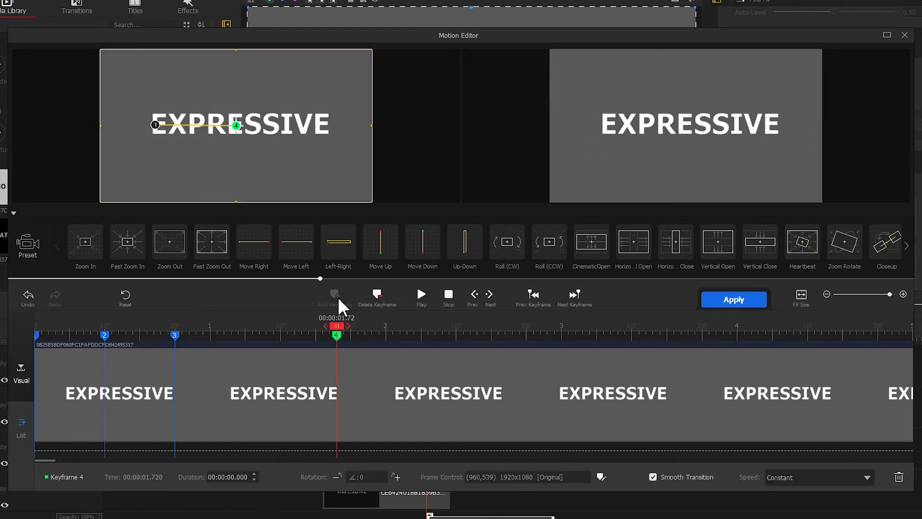
click(392, 333)
click(333, 293)
drag(369, 200, 253, 94)
drag(216, 72, 241, 90)
drag(180, 92, 286, 124)
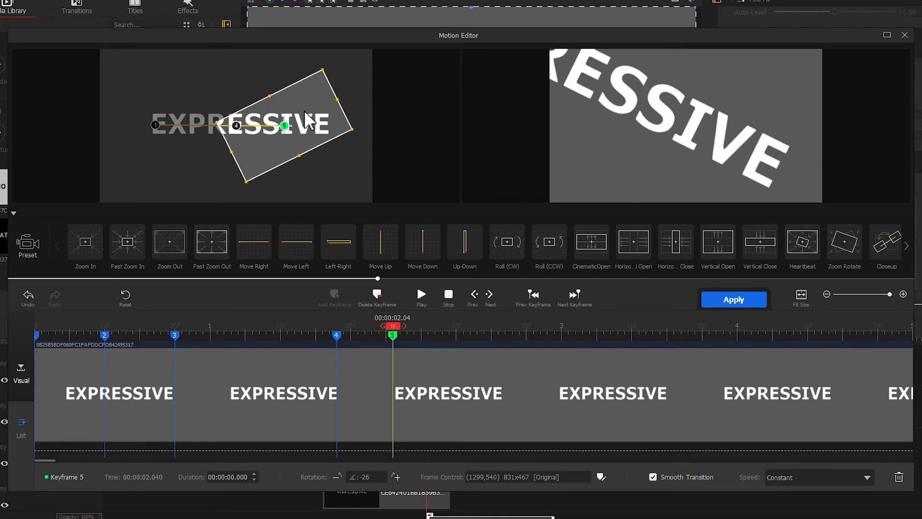
click(733, 299)
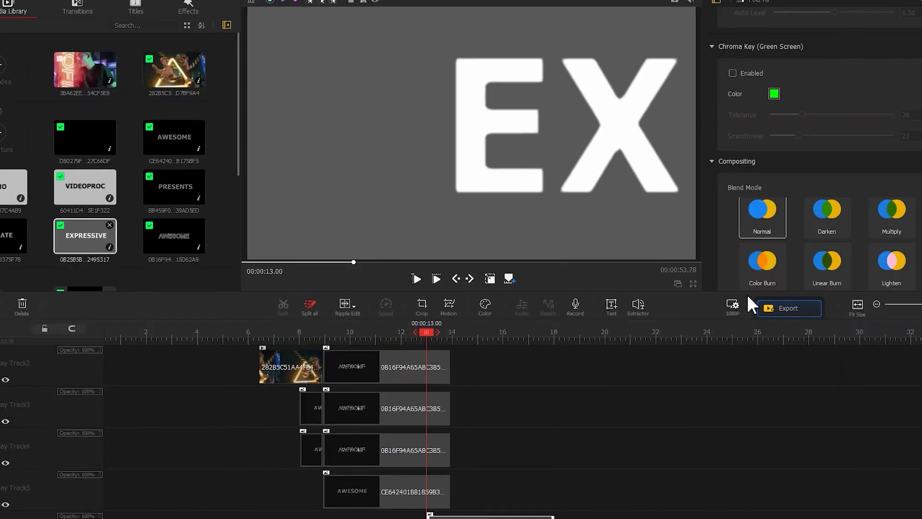
- Place the neon video after AWESOME, give EXPRESSIVE Lighten blending, and end the video at 17.30
drag(119, 86, 481, 488)
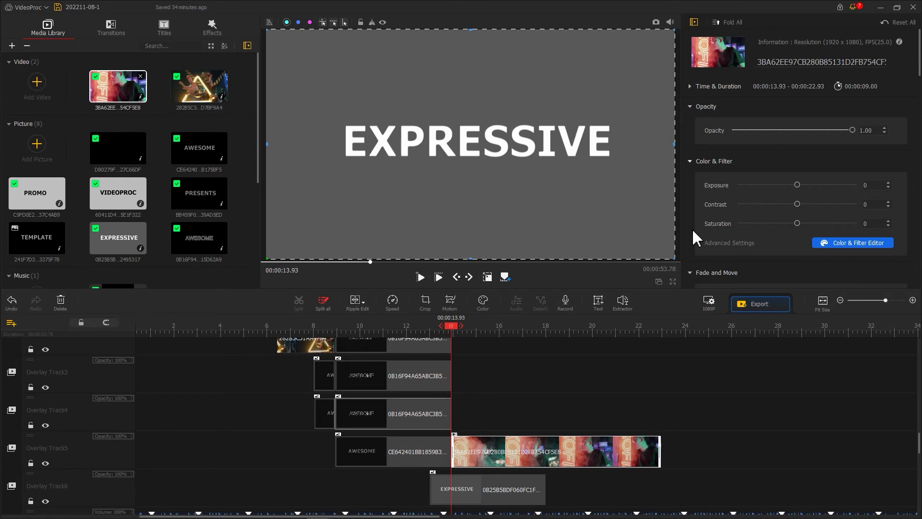
click(447, 492)
scroll(792, 180, down, 5)
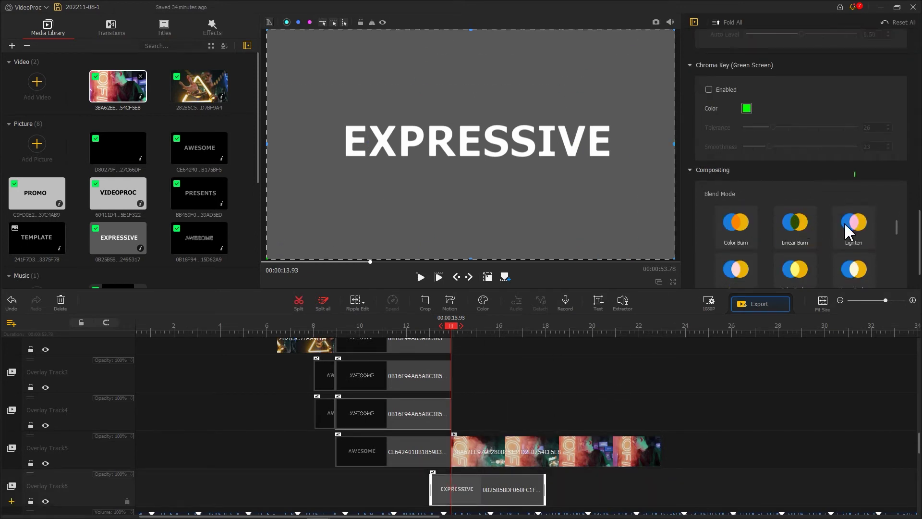
click(853, 228)
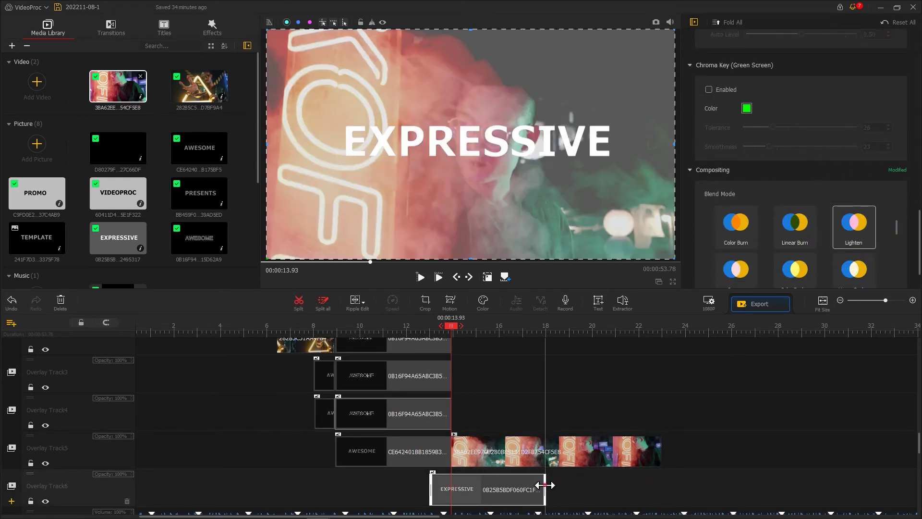
click(529, 461)
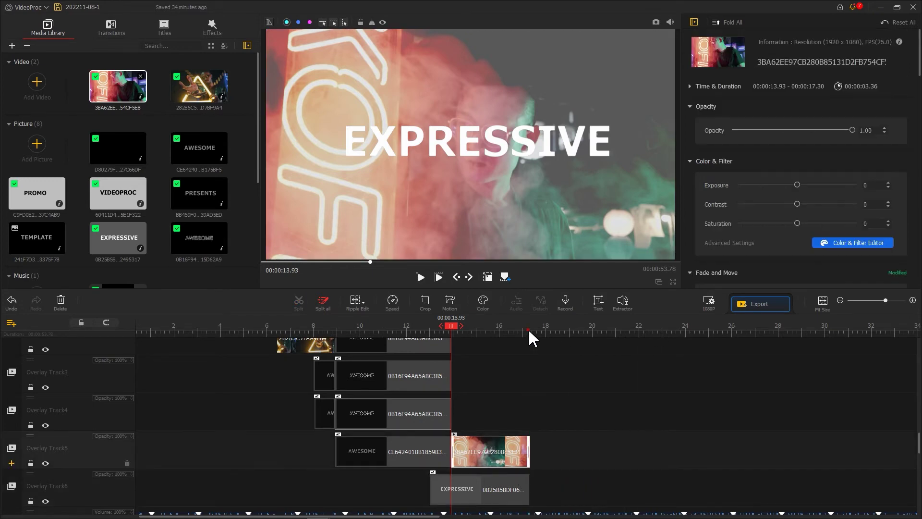
click(532, 331)
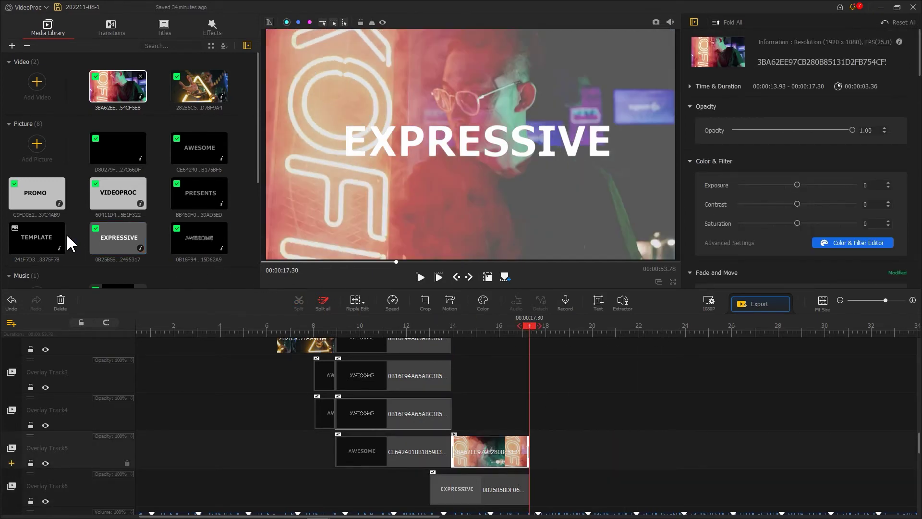
- Place the TEMPLATE image at 17.30 after EXPRESSIVE and stretch it to fill the frame
drag(40, 238, 542, 491)
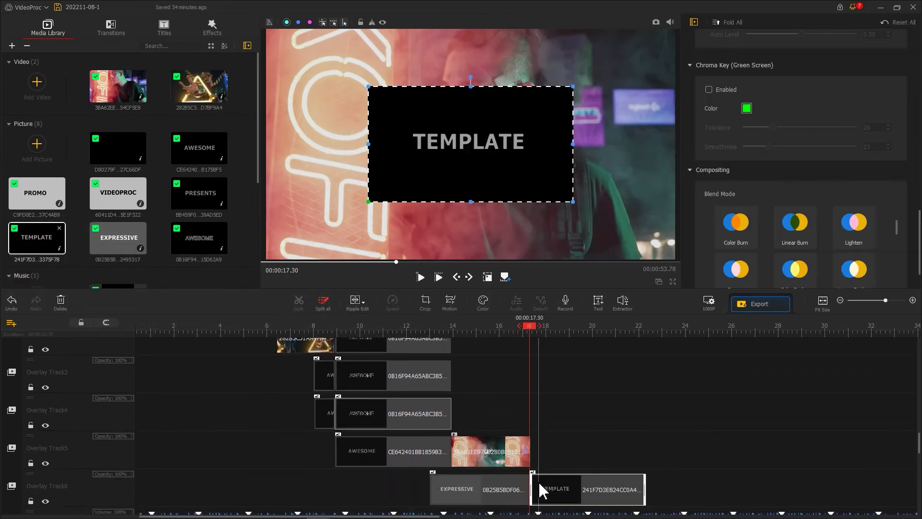
drag(370, 201, 266, 258)
drag(573, 87, 675, 30)
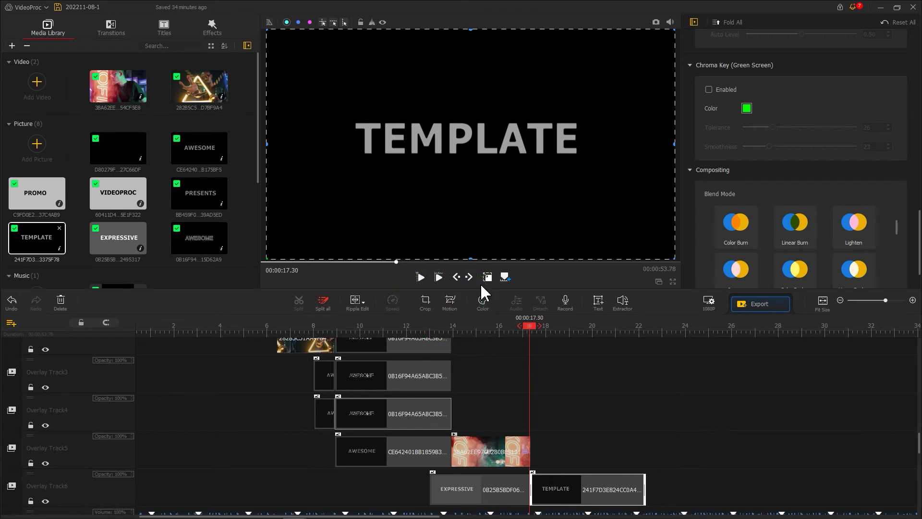
- Animate TEMPLATE from tilted and zoomed to straight full frame by 0.40 seconds
click(451, 301)
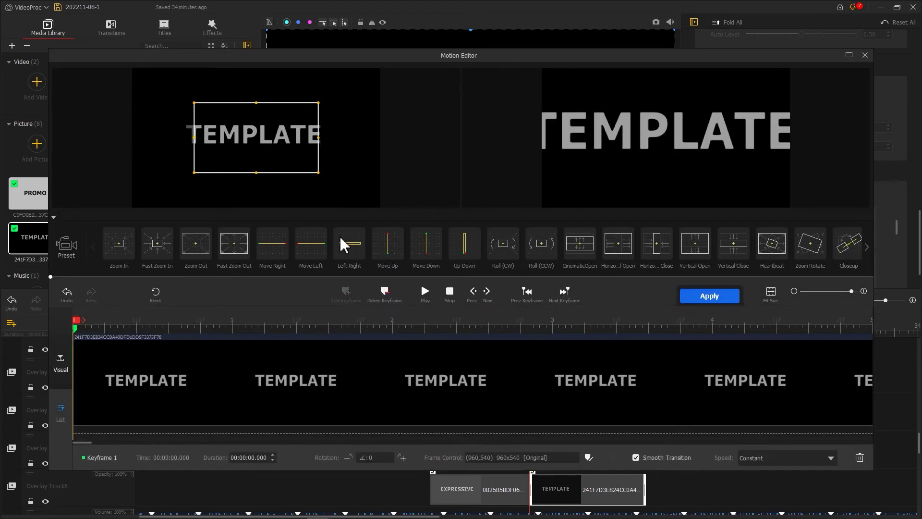
mouse_move(286, 103)
mouse_down()
mouse_move(201, 129)
mouse_move(247, 137)
mouse_up()
click(137, 328)
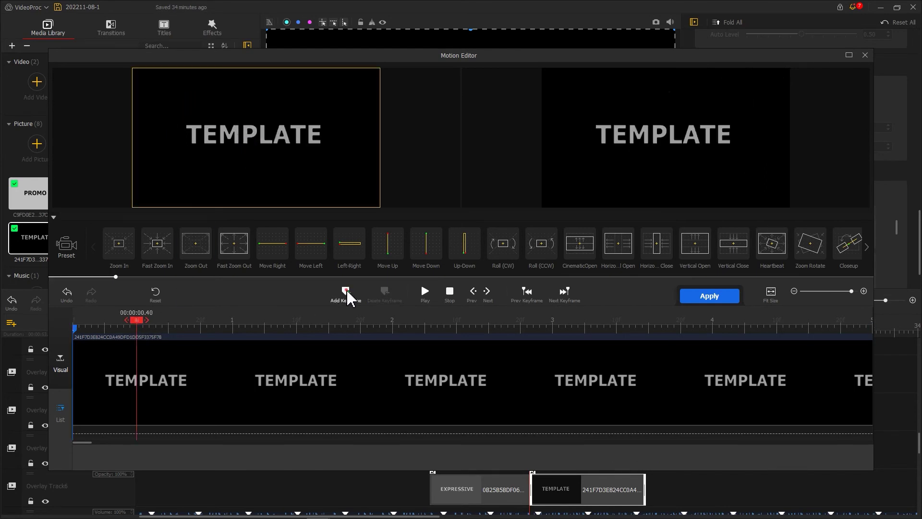
drag(238, 173, 297, 118)
drag(216, 137, 173, 180)
drag(220, 155, 374, 86)
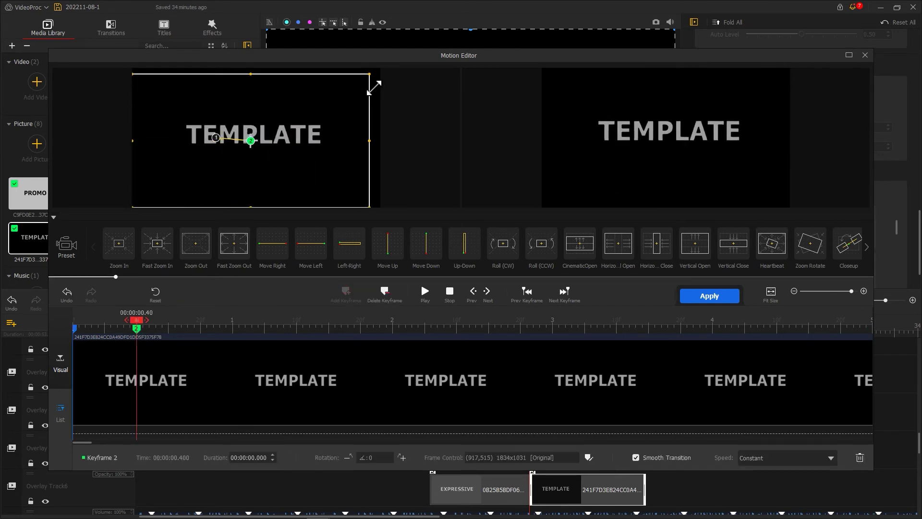
click(708, 295)
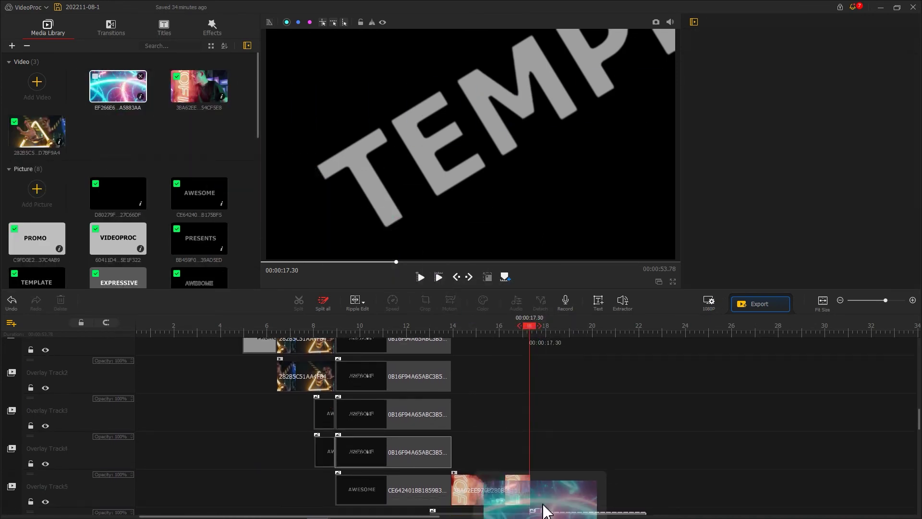
- Place the neon circles video at 17.30, blend TEMPLATE with Screen, and end the video at about 19.63
drag(544, 484, 546, 490)
scroll(546, 489, down, 2)
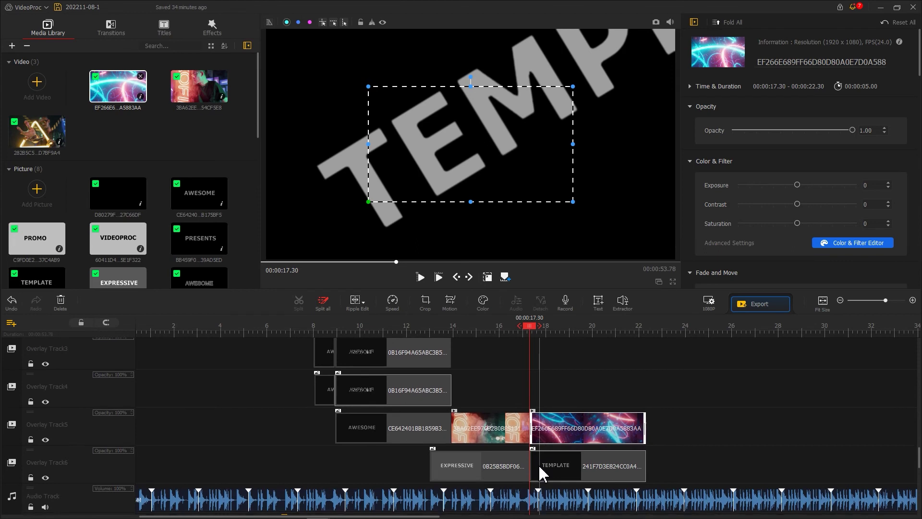
click(555, 459)
drag(919, 68, 916, 273)
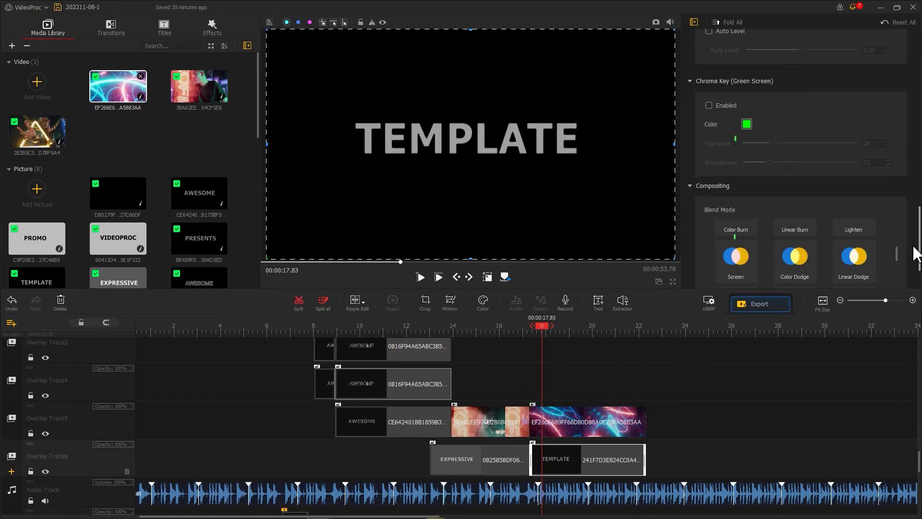
click(738, 190)
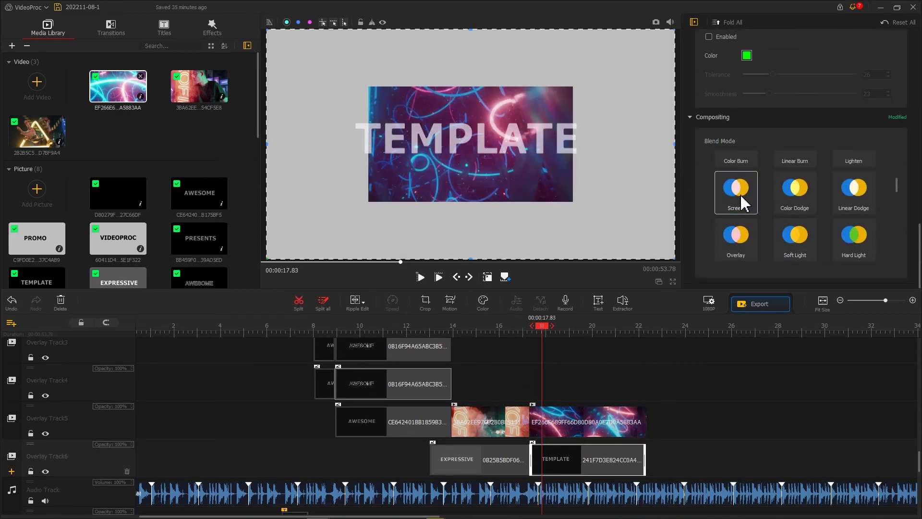
click(587, 427)
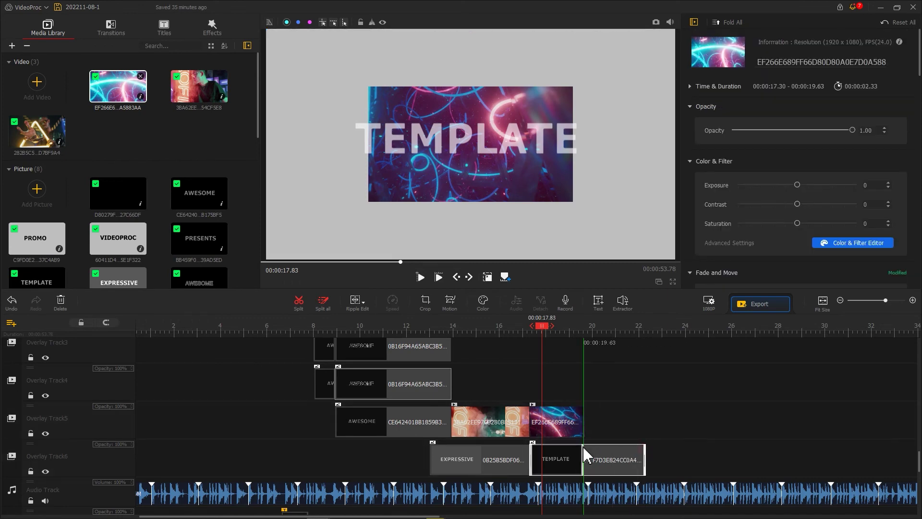